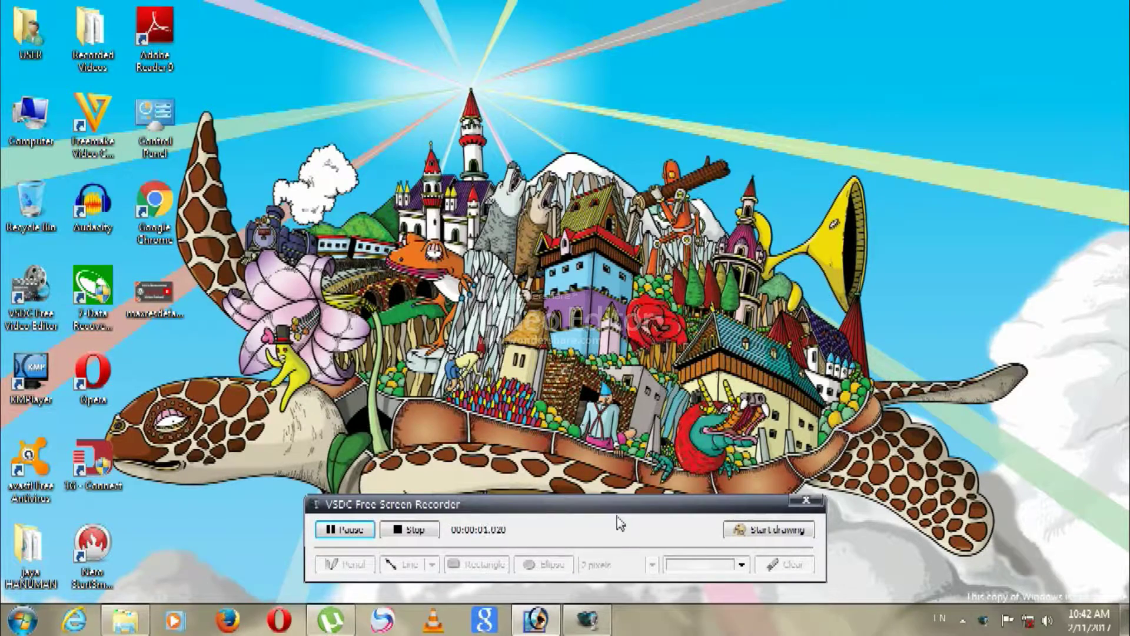
Step: Move the recorder window aside and launch Adobe Photoshop 7.0 from the Start menu
left_click_drag(612, 512, 805, 610)
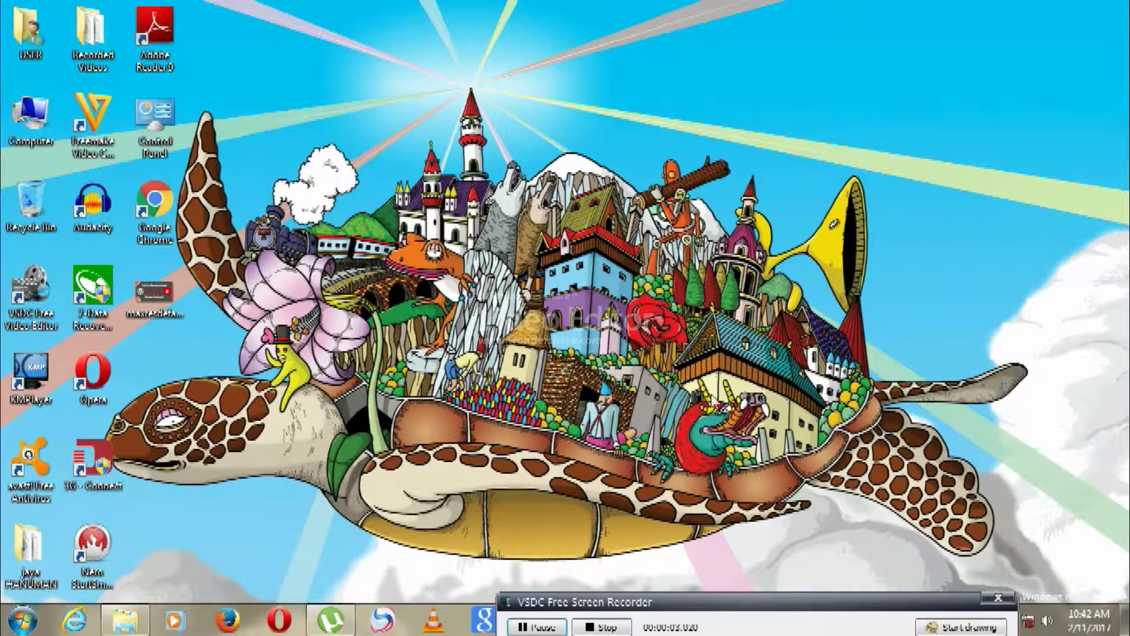
left_click(23, 620)
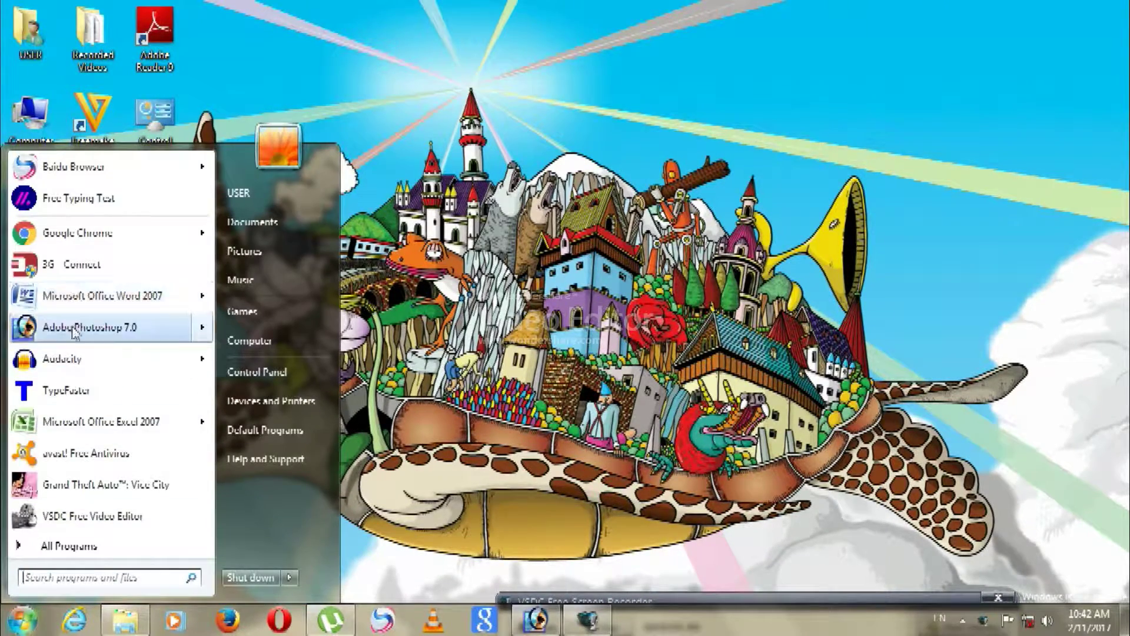
mouse_move(89, 327)
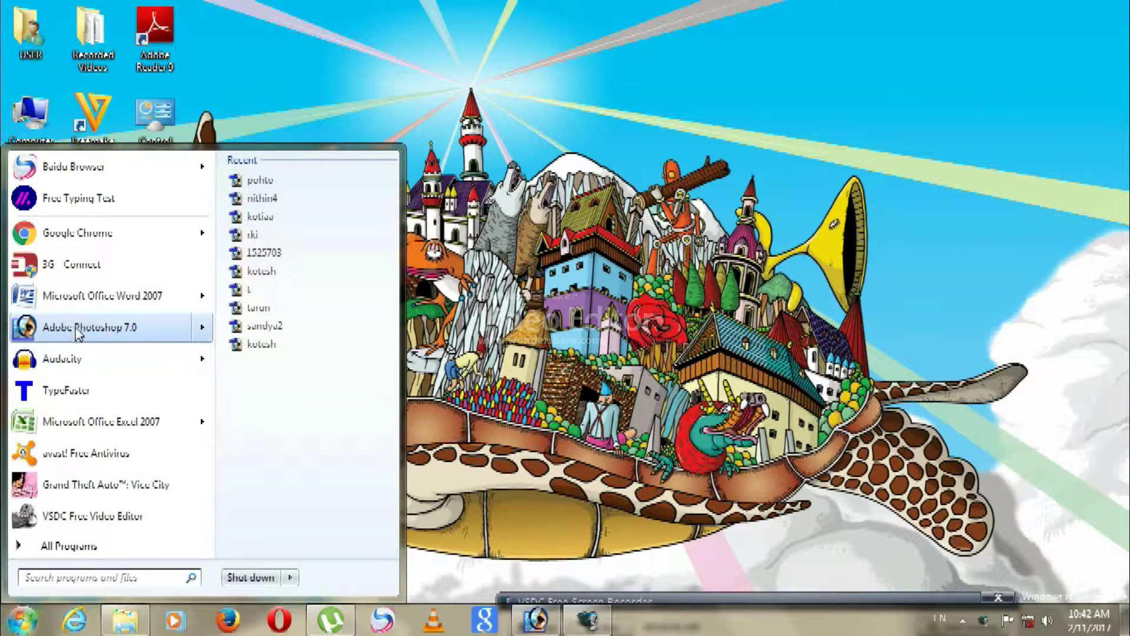
left_click(79, 333)
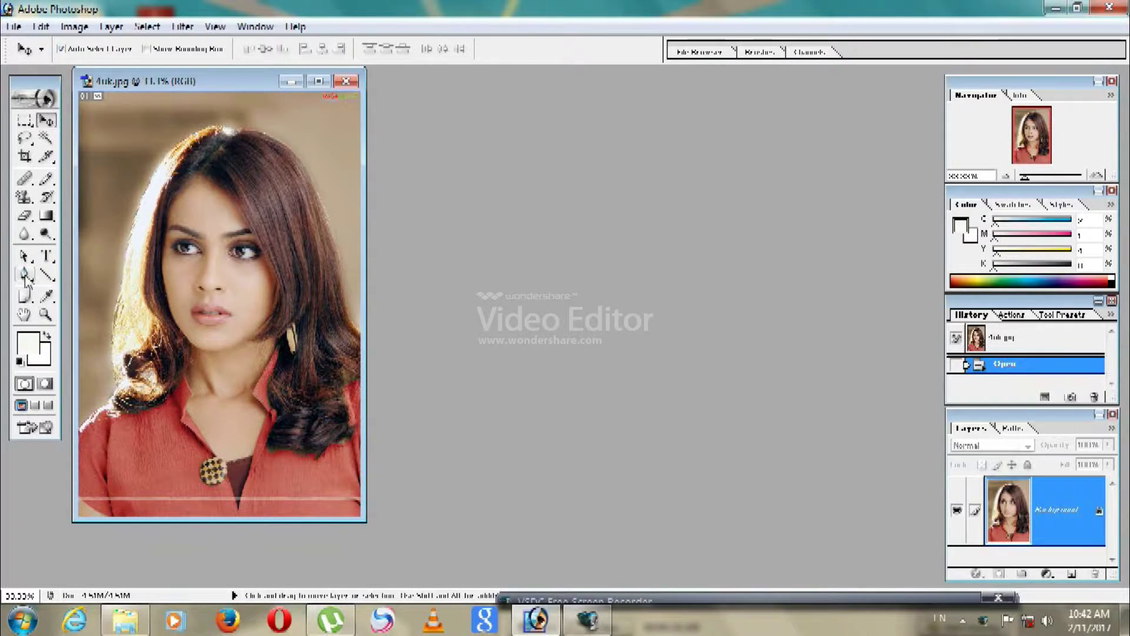
Step: With the Pen tool, place anchors from the bottom-left corner up the woman's left shoulder and hair
left_click(24, 275)
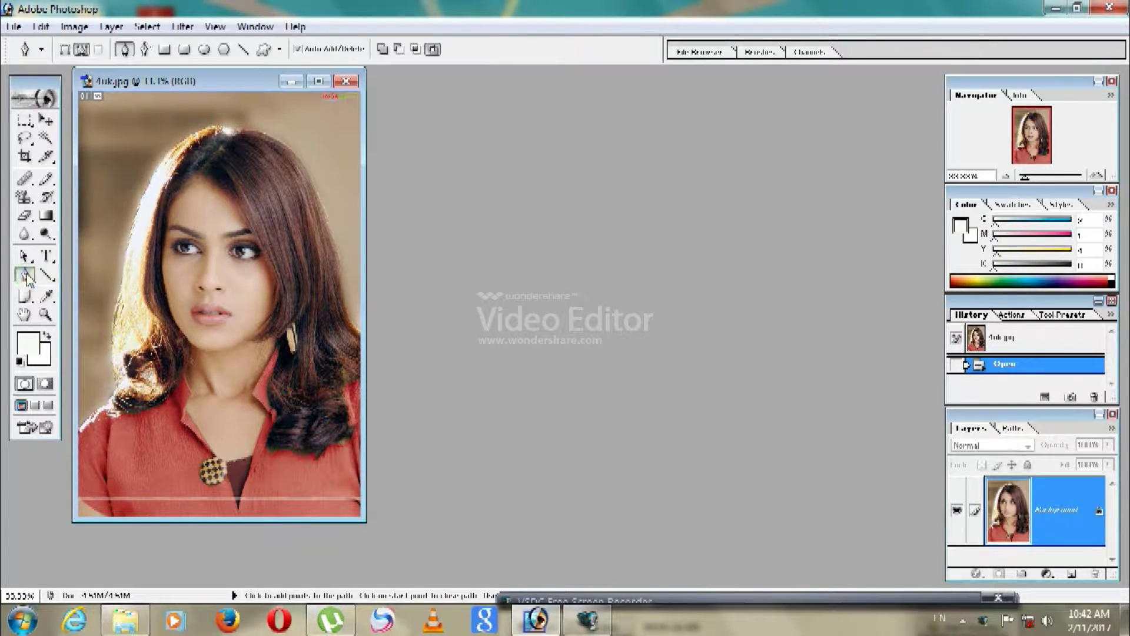
left_click(79, 518)
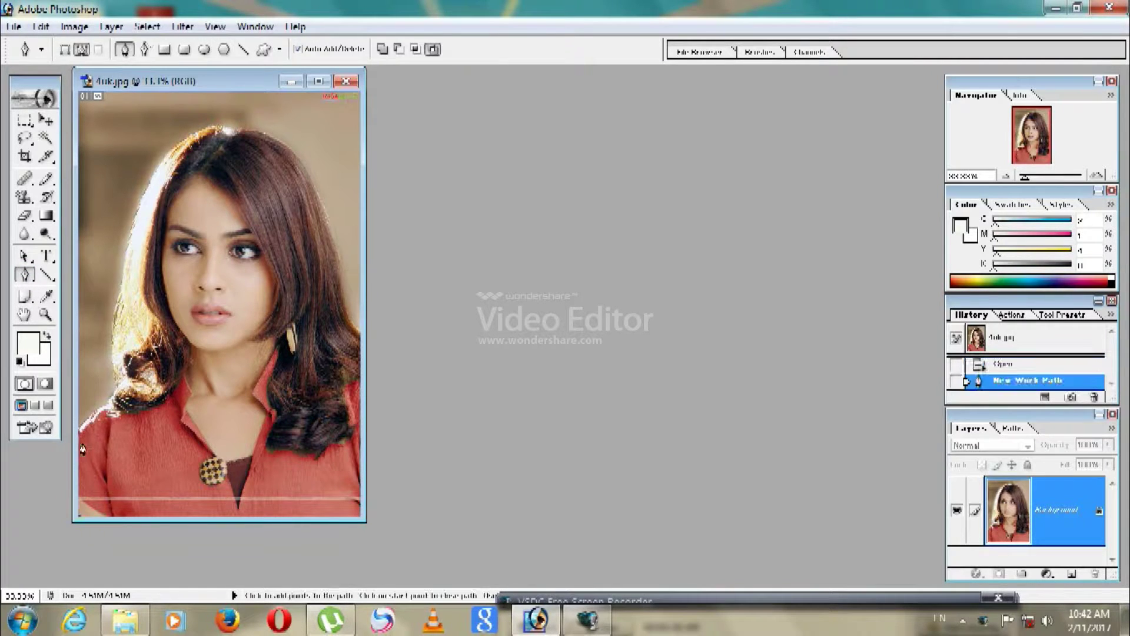
left_click(93, 419)
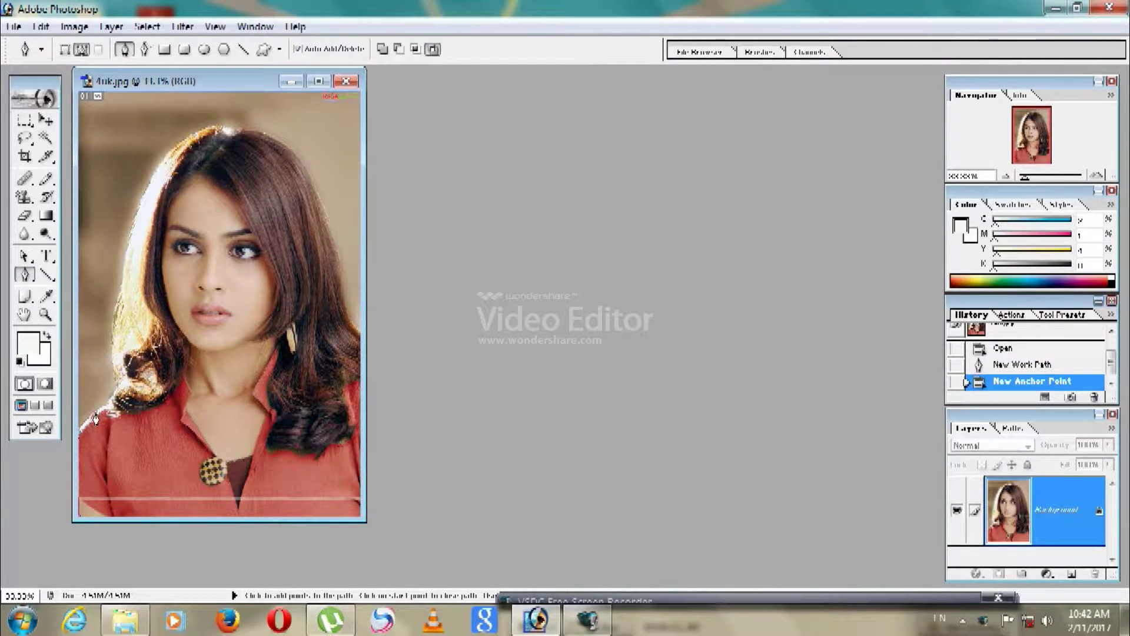
left_click(106, 413)
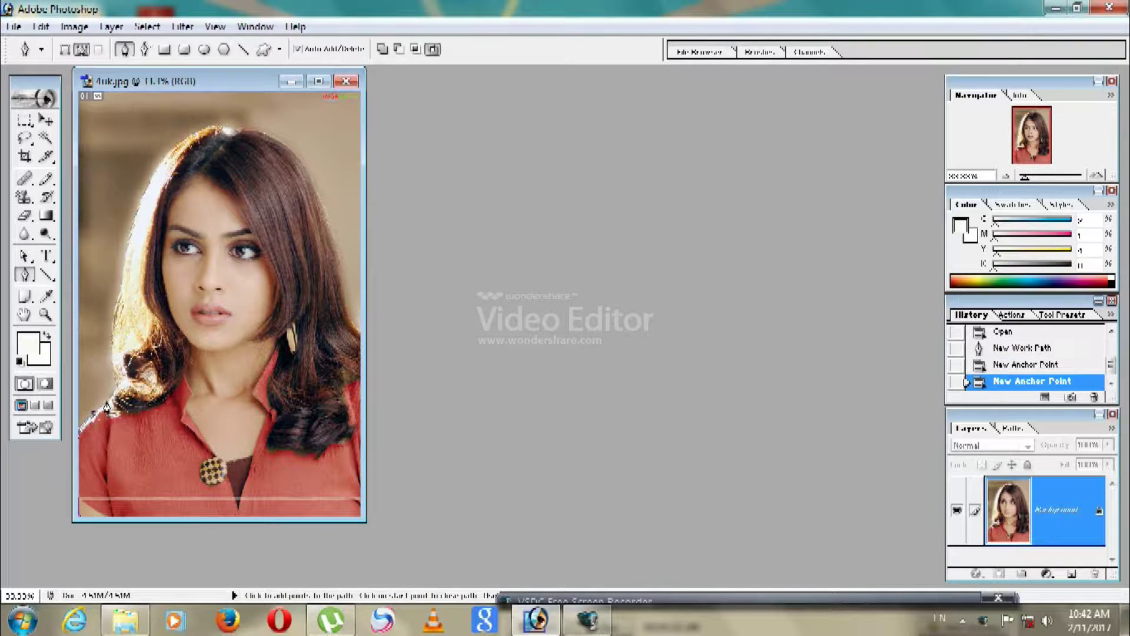
left_click(110, 400)
left_click(113, 373)
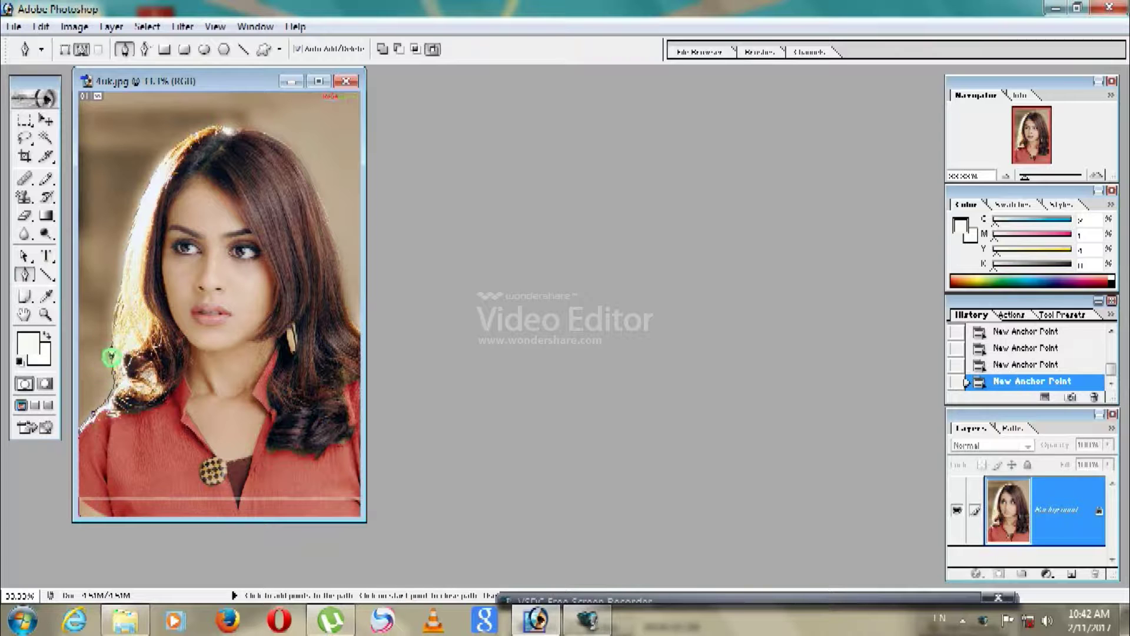
left_click(112, 357)
left_click(110, 334)
left_click(118, 300)
Step: Continue the path over the top of her head and partway down the right hair edge
left_click(127, 246)
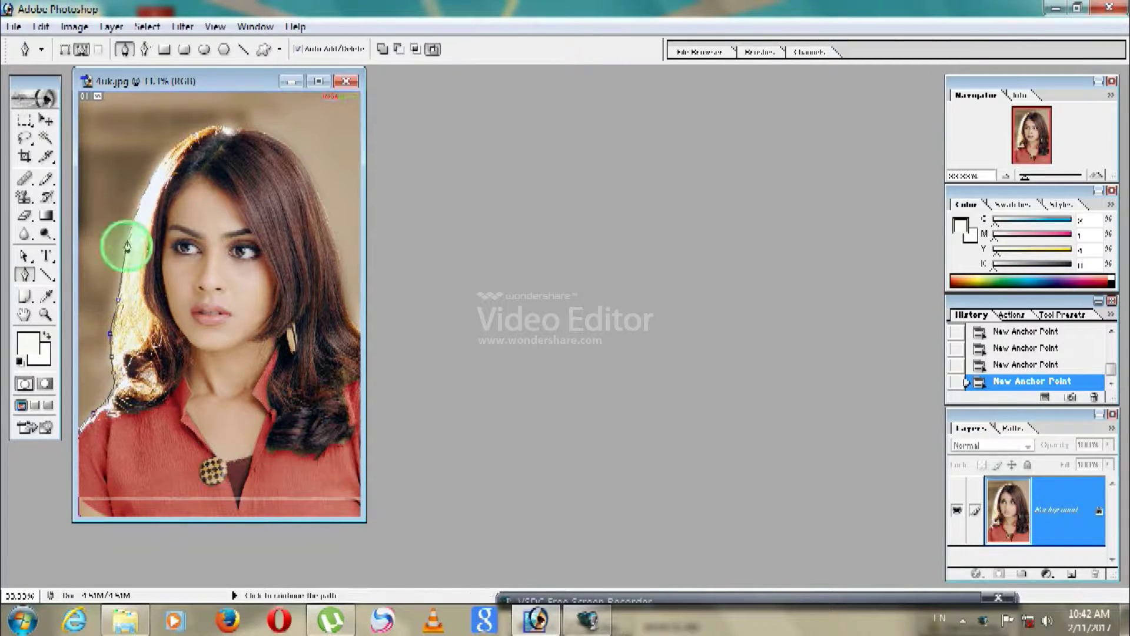
left_click(140, 198)
left_click(156, 163)
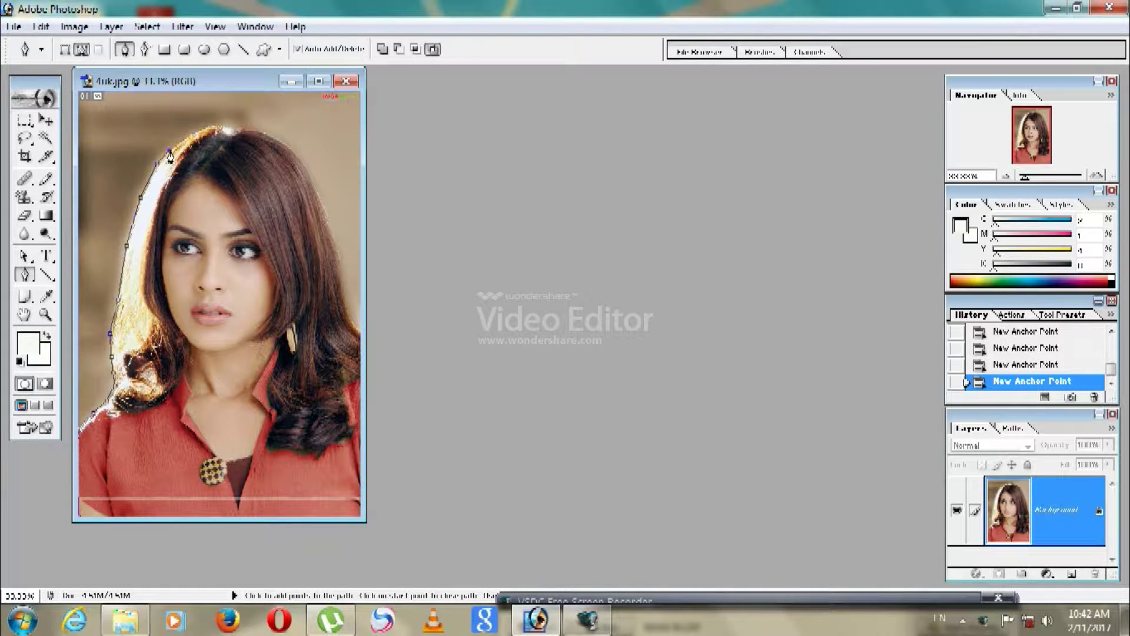
left_click(186, 137)
left_click(200, 131)
left_click(213, 126)
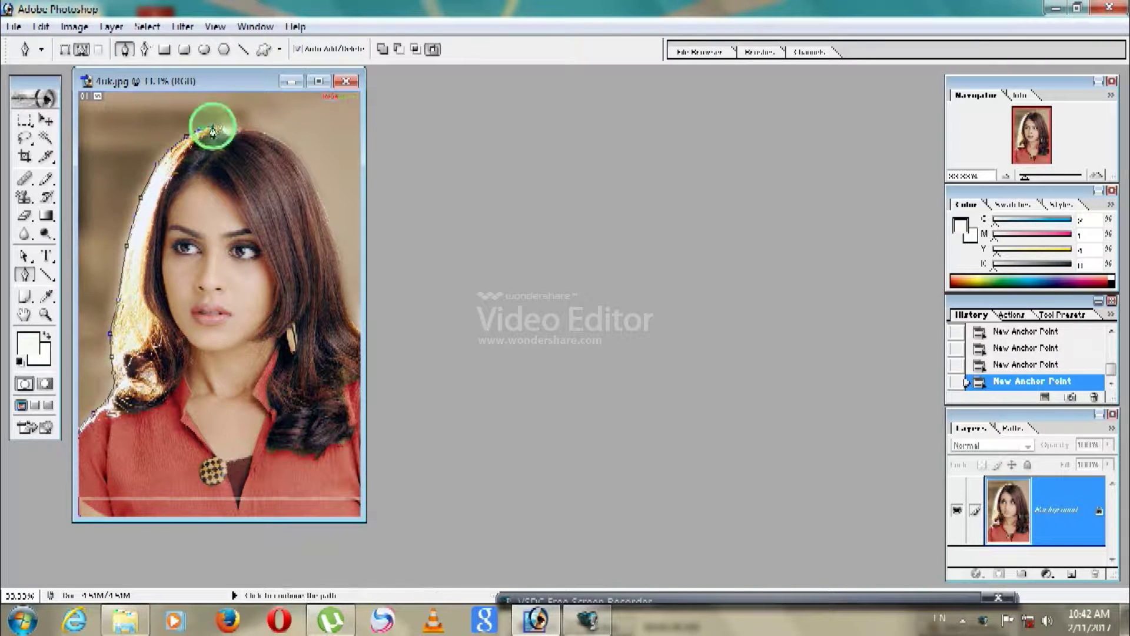
left_click(234, 133)
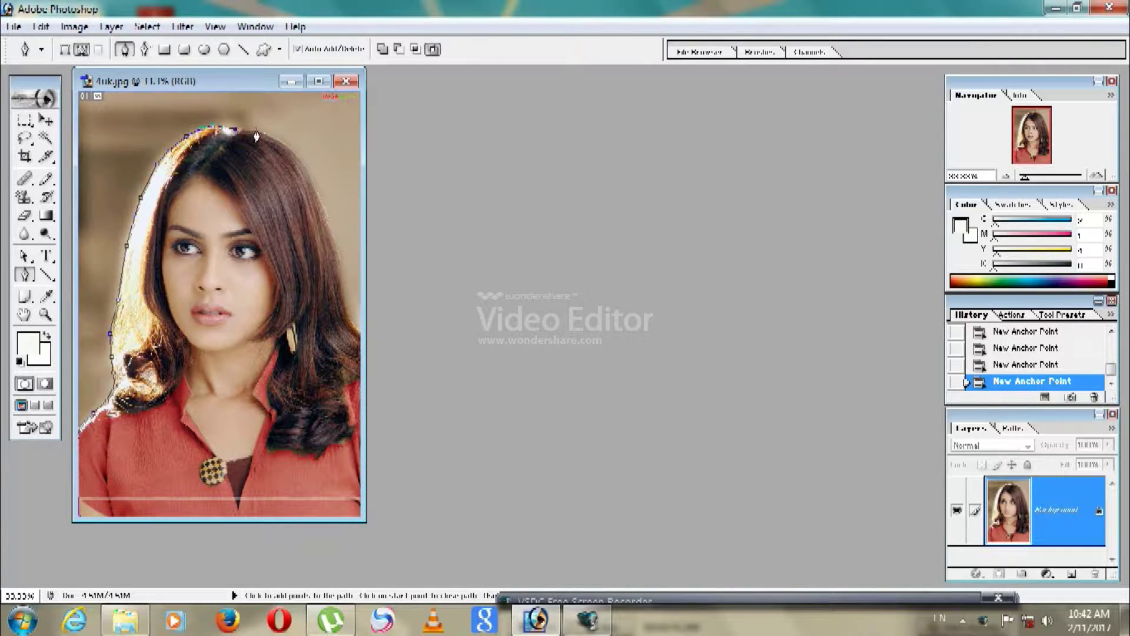
left_click(306, 171)
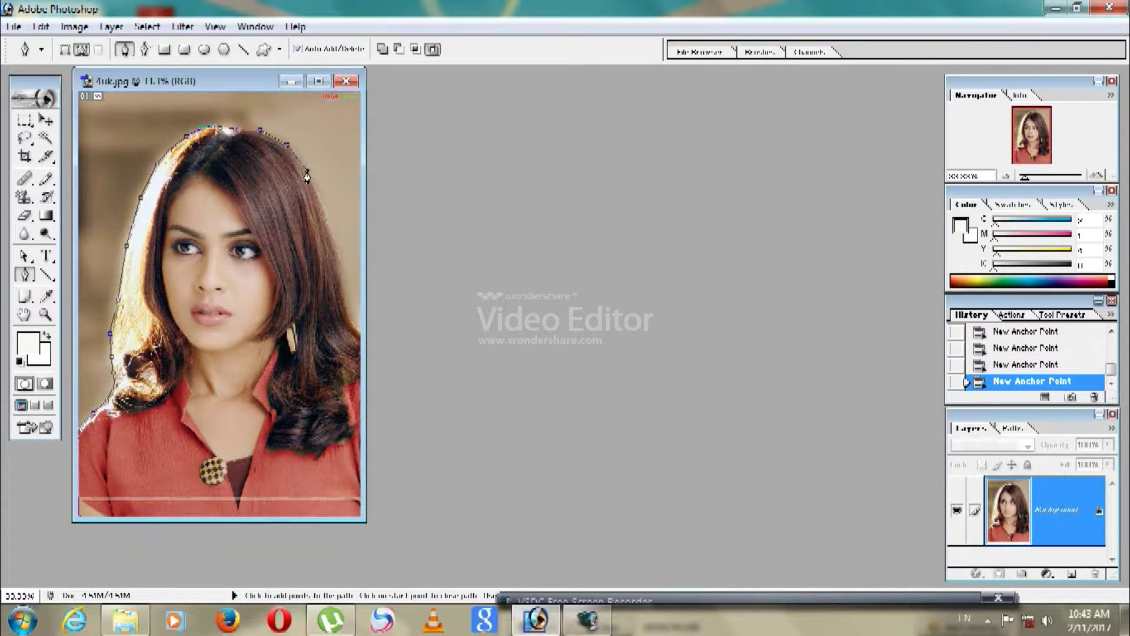
left_click(323, 210)
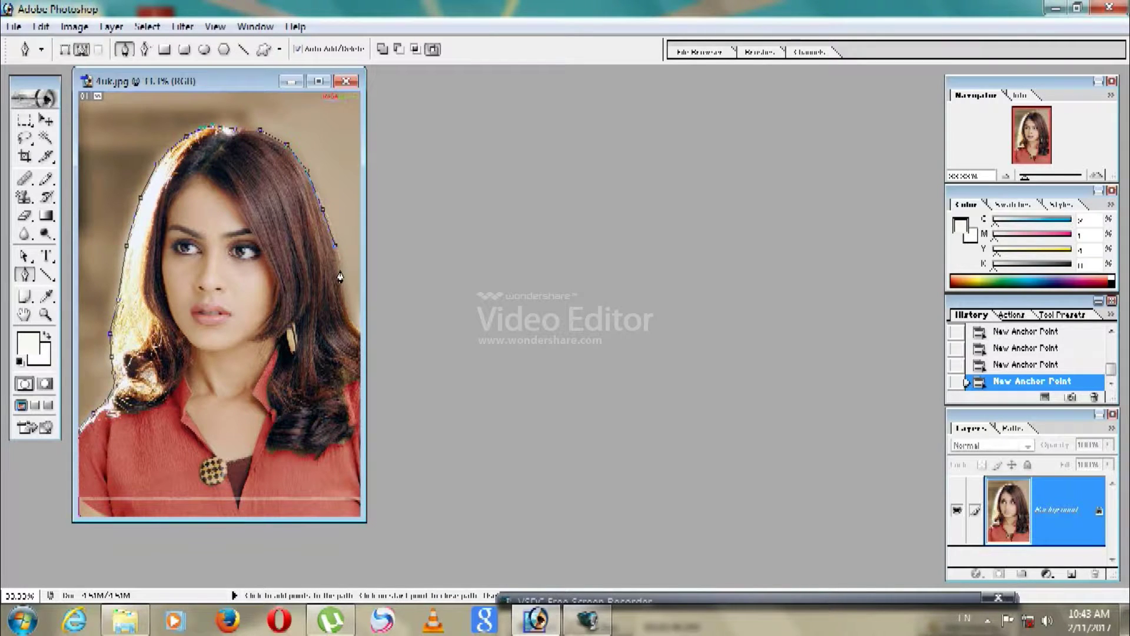
Step: Finish the path down the right hair edge and image edge to the bottom-right corner
left_click(339, 270)
left_click(342, 290)
left_click(358, 319)
left_click(348, 321)
left_click(360, 332)
left_click(358, 400)
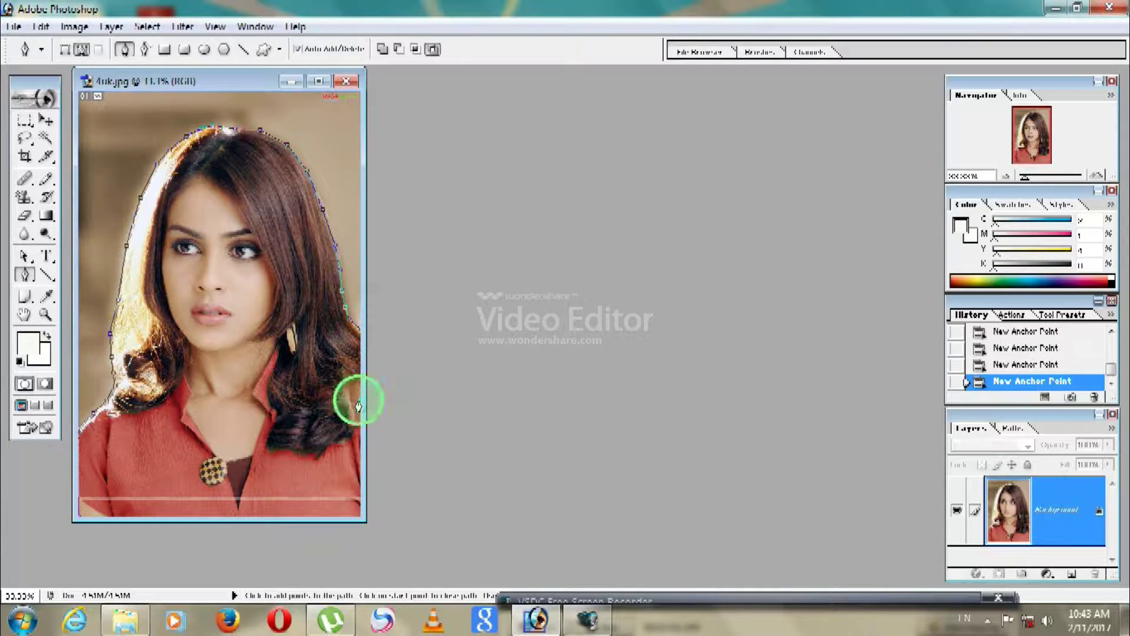
left_click(358, 499)
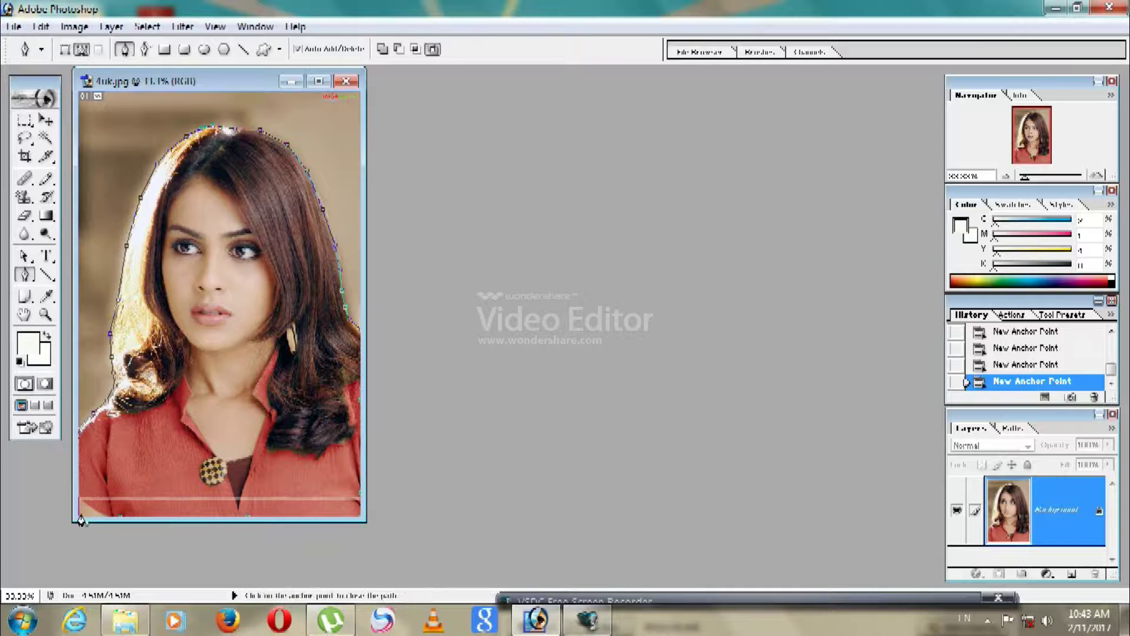
Step: Fix the bottom-left anchor and load the closed path as a selection with Ctrl+Enter
left_click(83, 517)
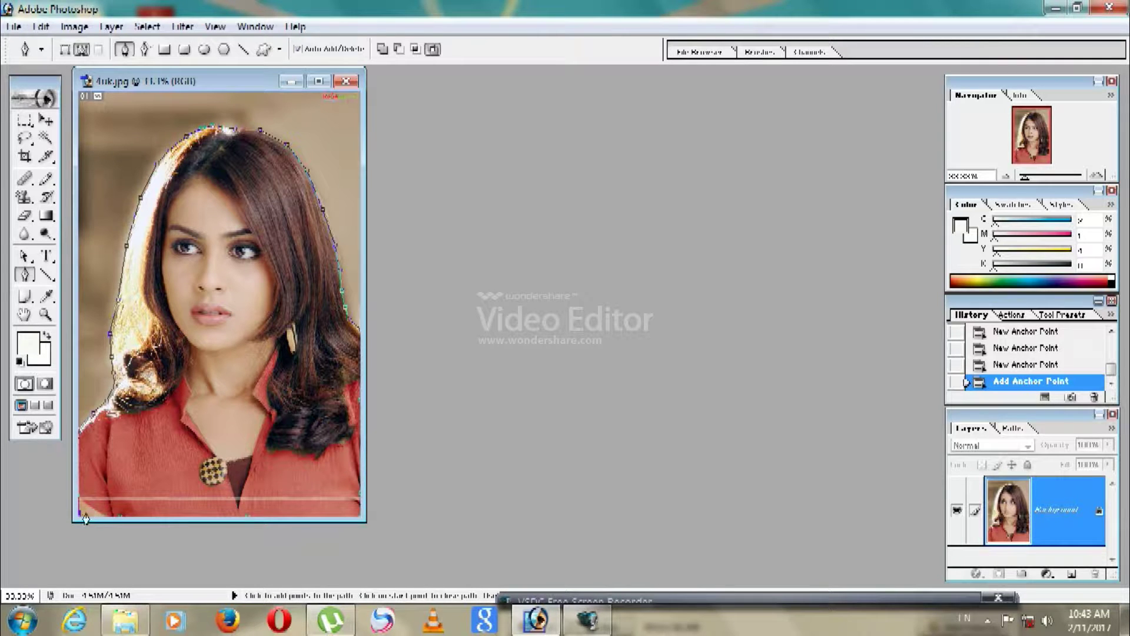
left_click(79, 515)
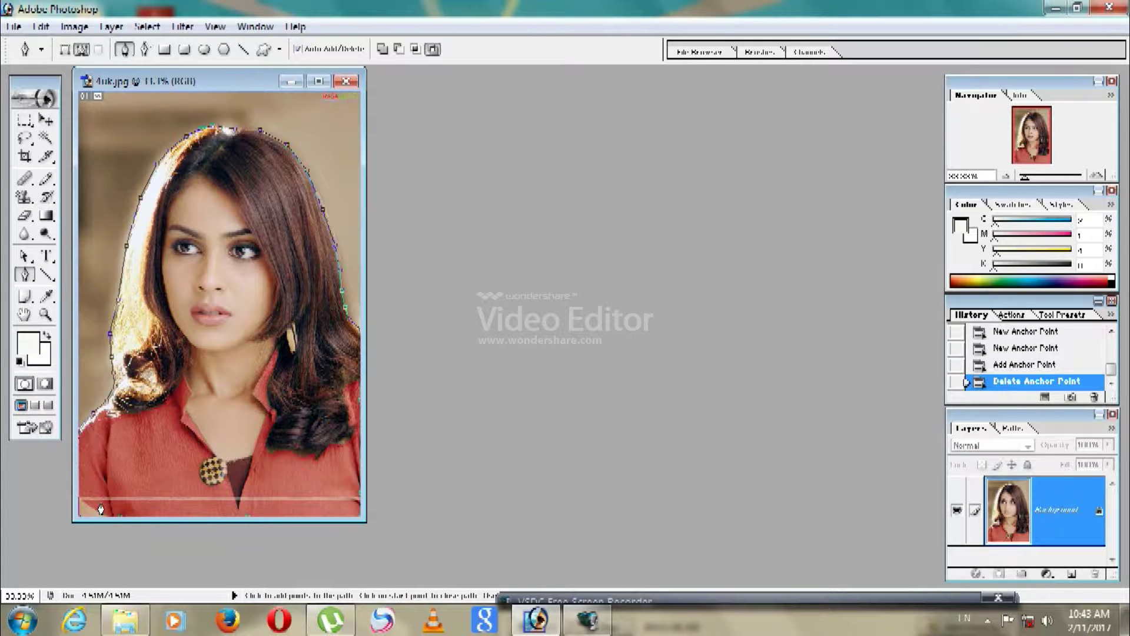
key("ctrl+Return")
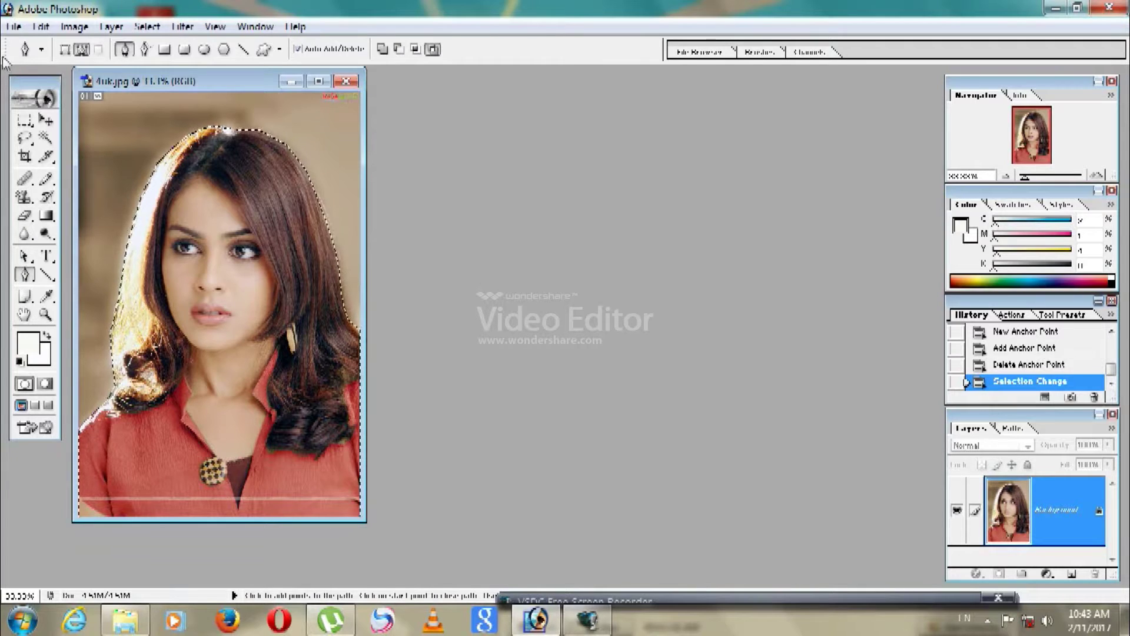
Step: Open the background image 1365719.jpg from the Images folder
left_click(15, 27)
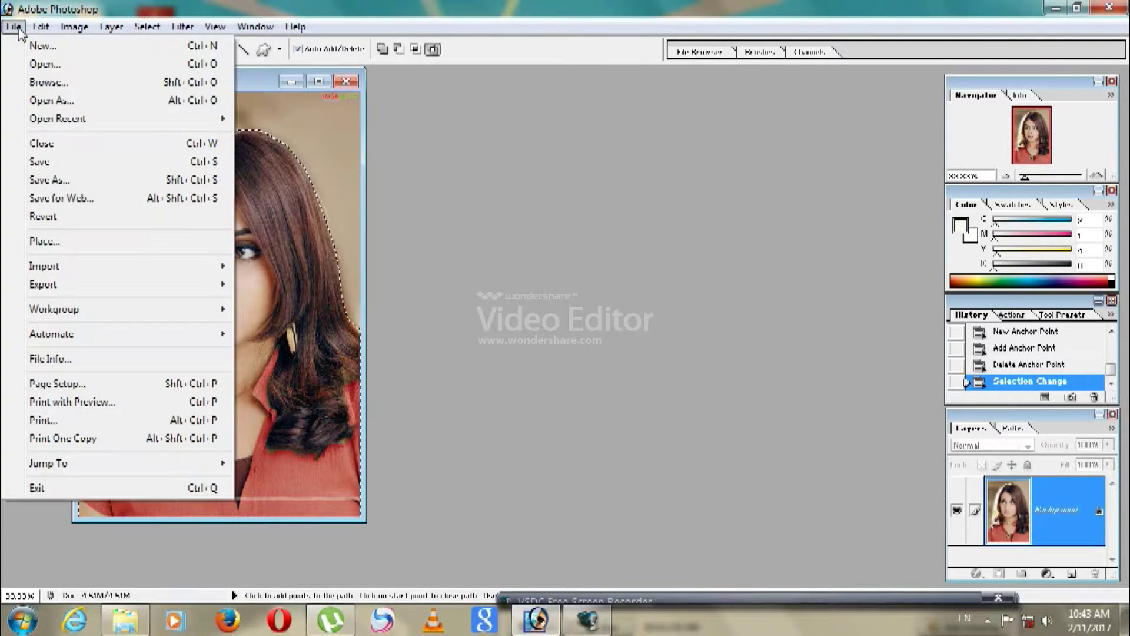
left_click(31, 66)
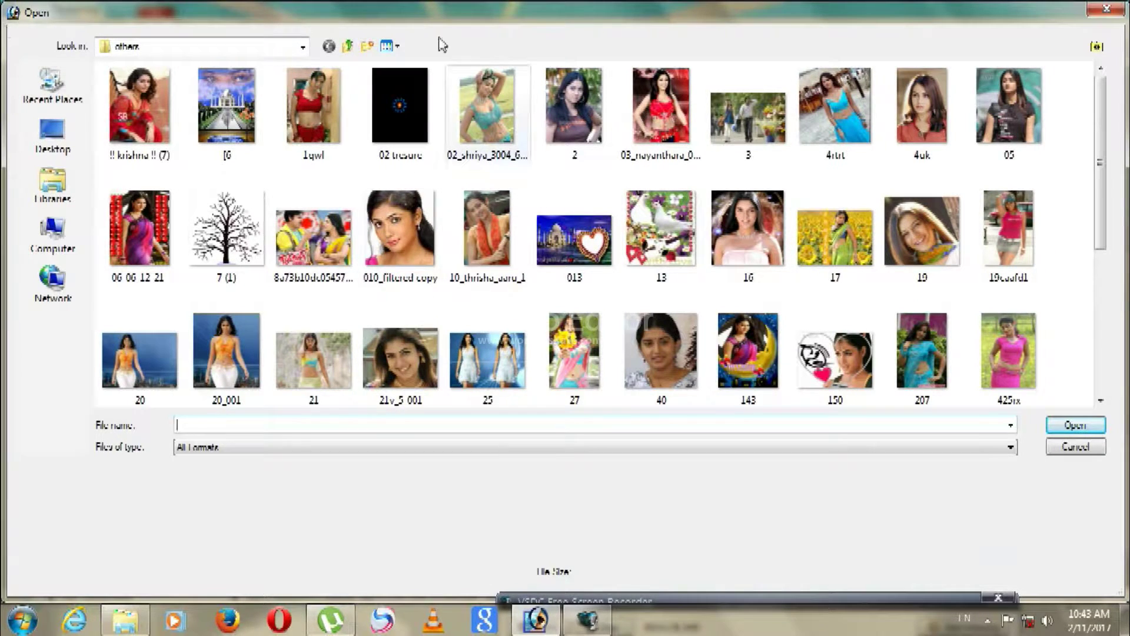
left_click(349, 46)
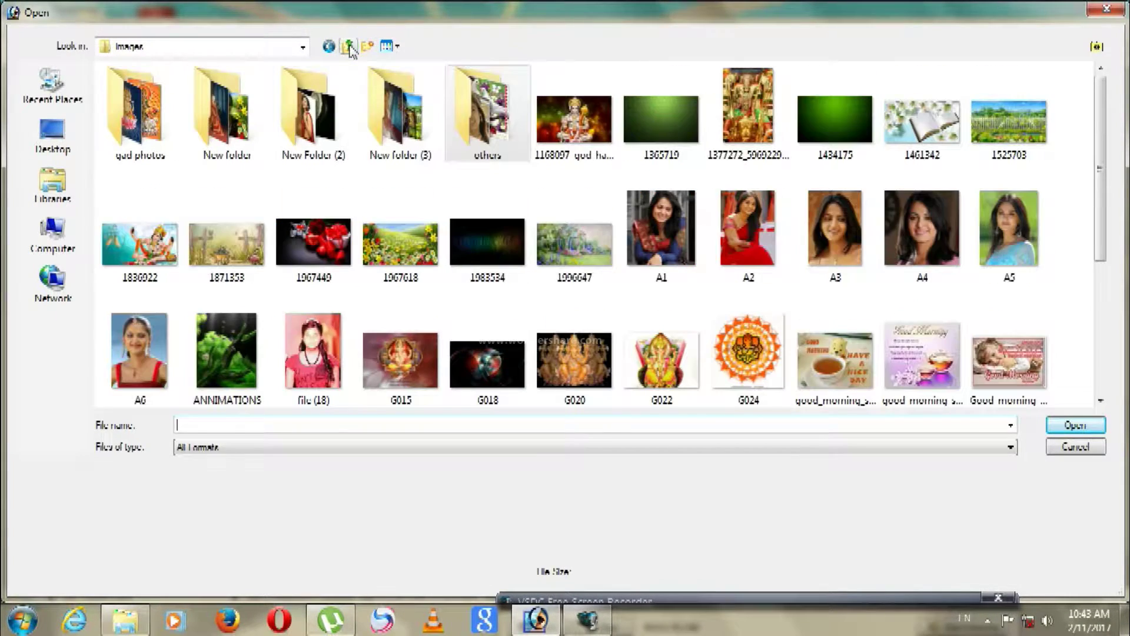
left_click(659, 112)
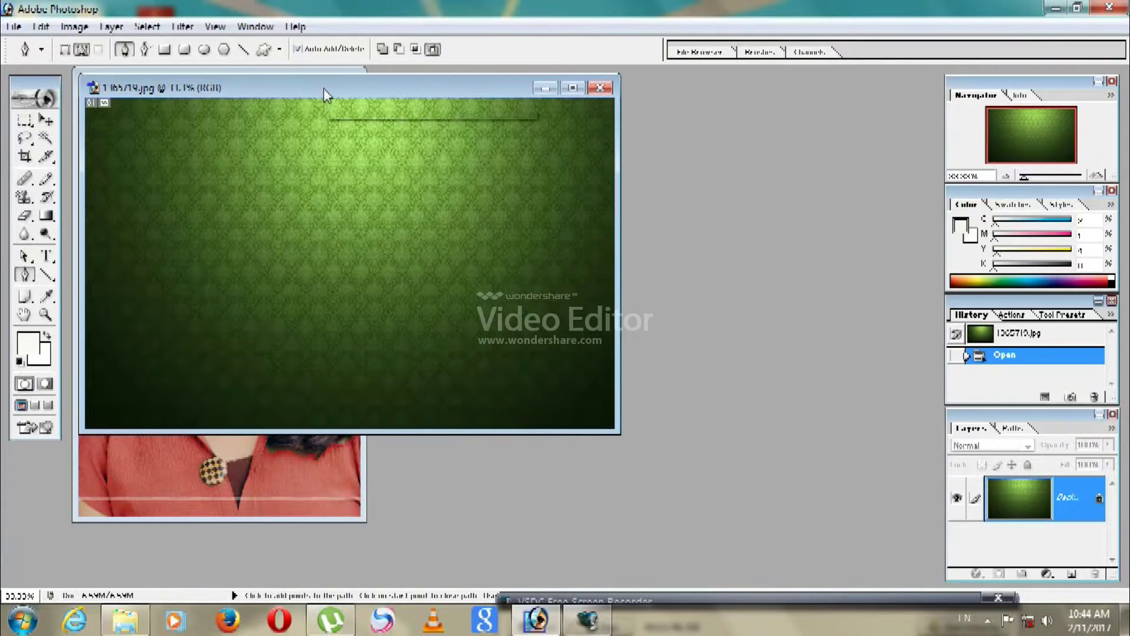
Step: Place the 1365719.jpg window beside the portrait, choose the Move tool, and reload the woman's selection in 4uk.jpg
mouse_move(322, 89)
left_mouse_down()
mouse_move(378, 115)
mouse_move(624, 108)
left_mouse_up()
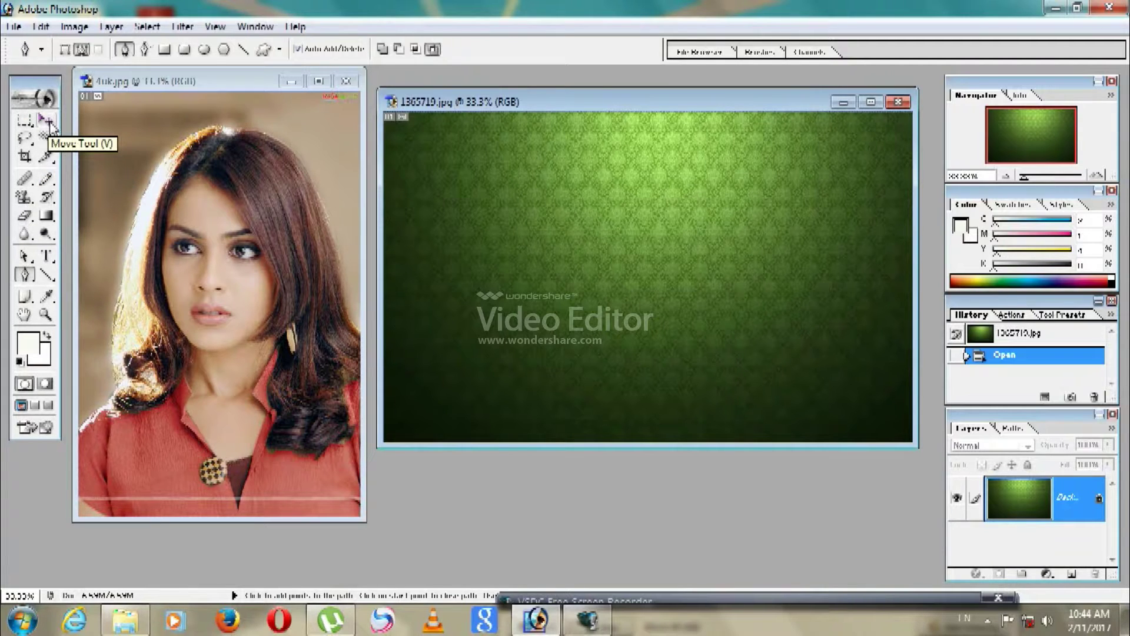
left_click(49, 125)
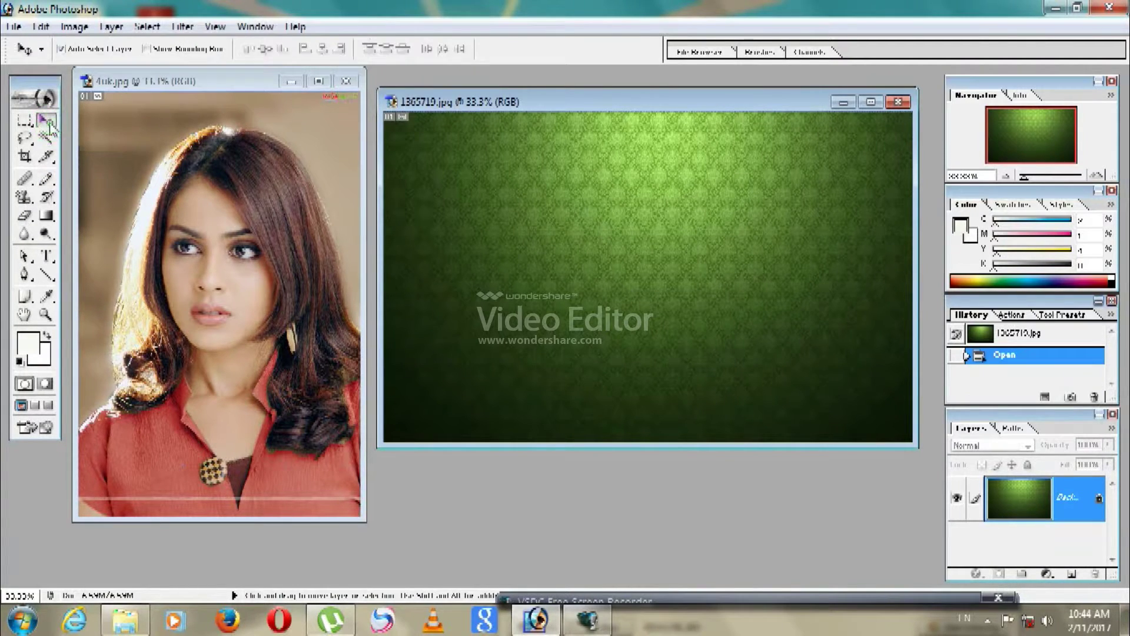
left_click(215, 292)
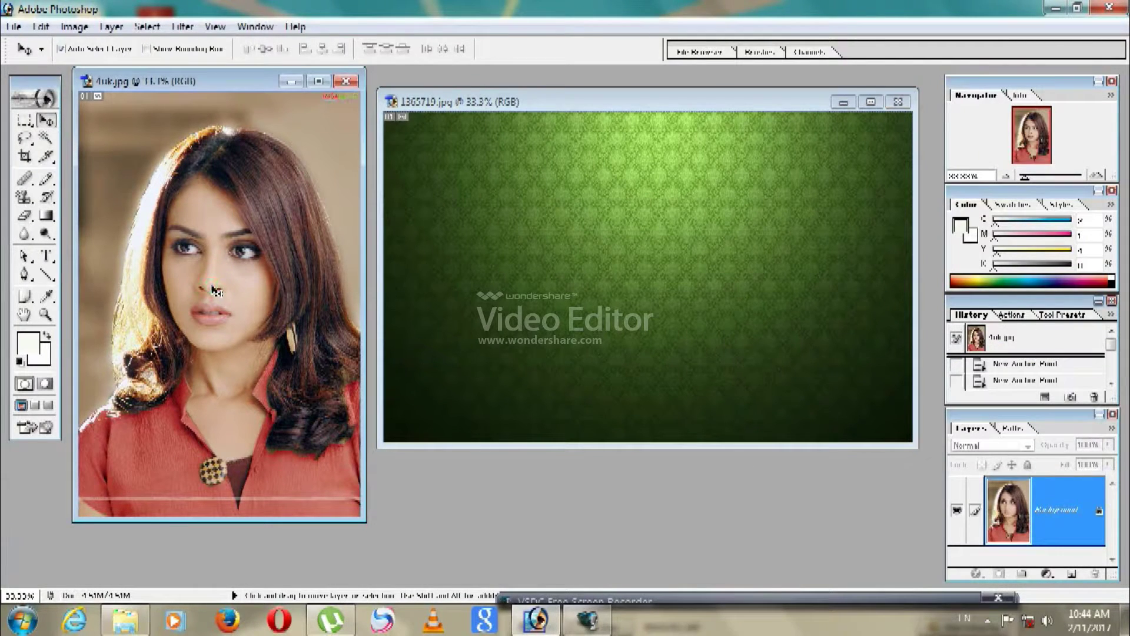
key("ctrl+Return")
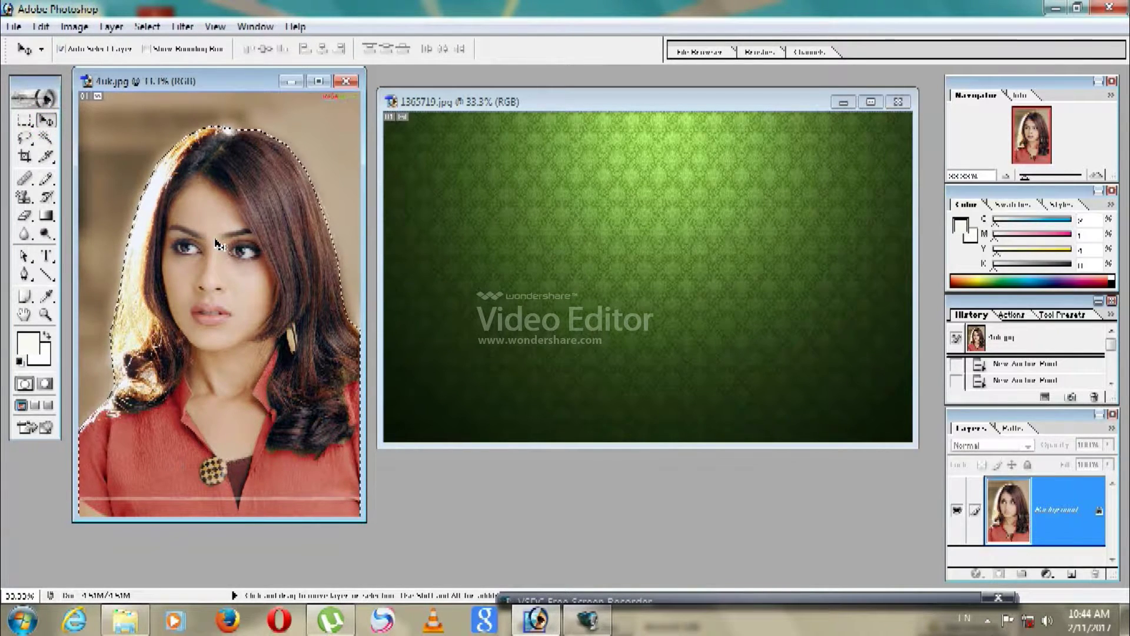
Step: Drag the selected woman into 1365719.jpg as Layer 1, reposition her, and enable Show Bounding Box
left_click(47, 122)
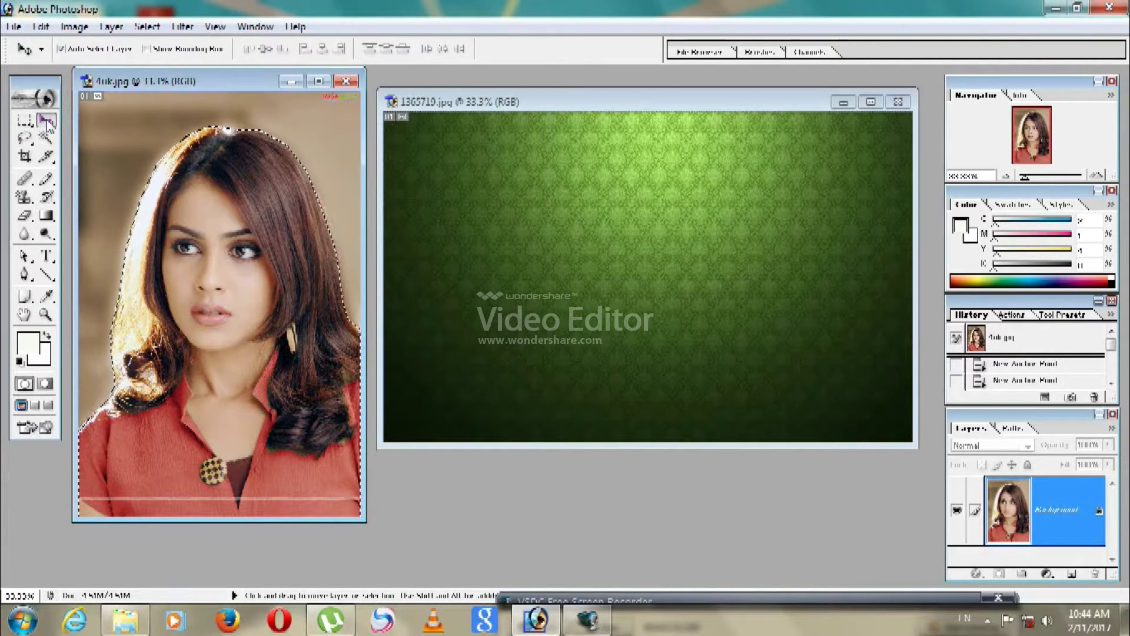
left_click_drag(243, 343, 455, 228)
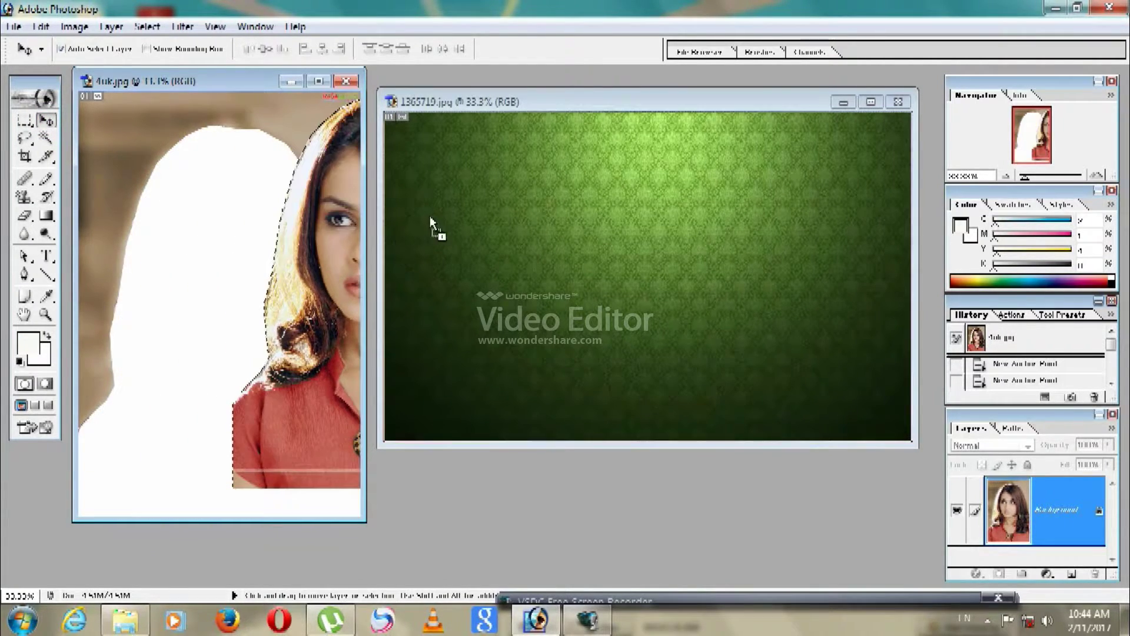
left_click_drag(460, 231, 560, 254)
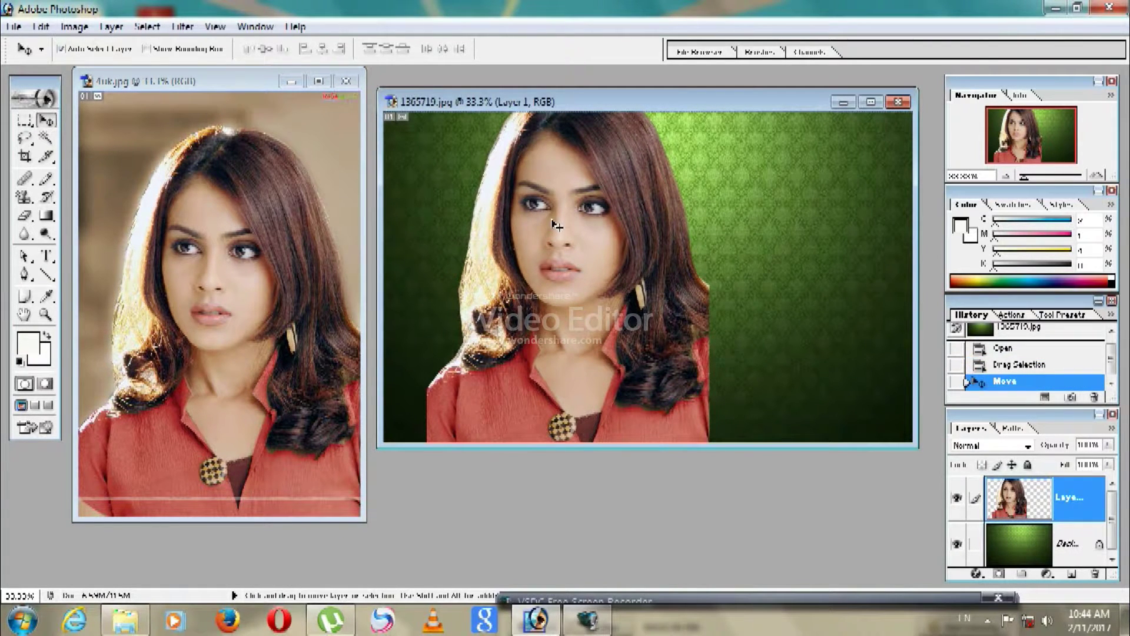
left_click(147, 50)
Step: Scale the woman's layer to about 75% and place it on the background's left side
left_click_drag(580, 207, 555, 262)
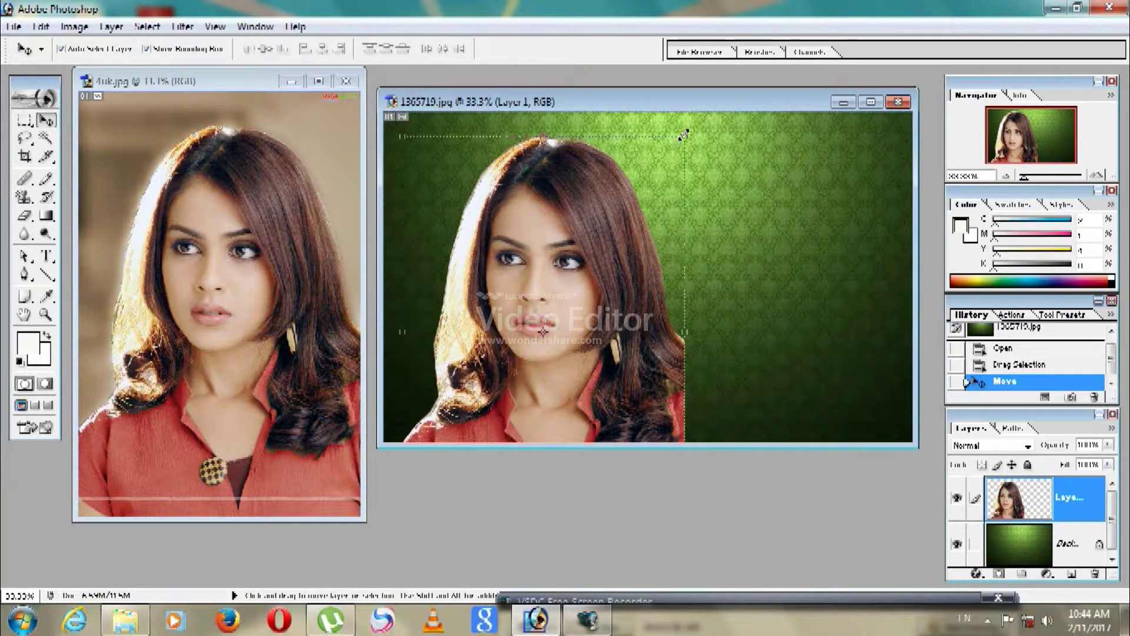
left_click_drag(684, 135, 615, 238)
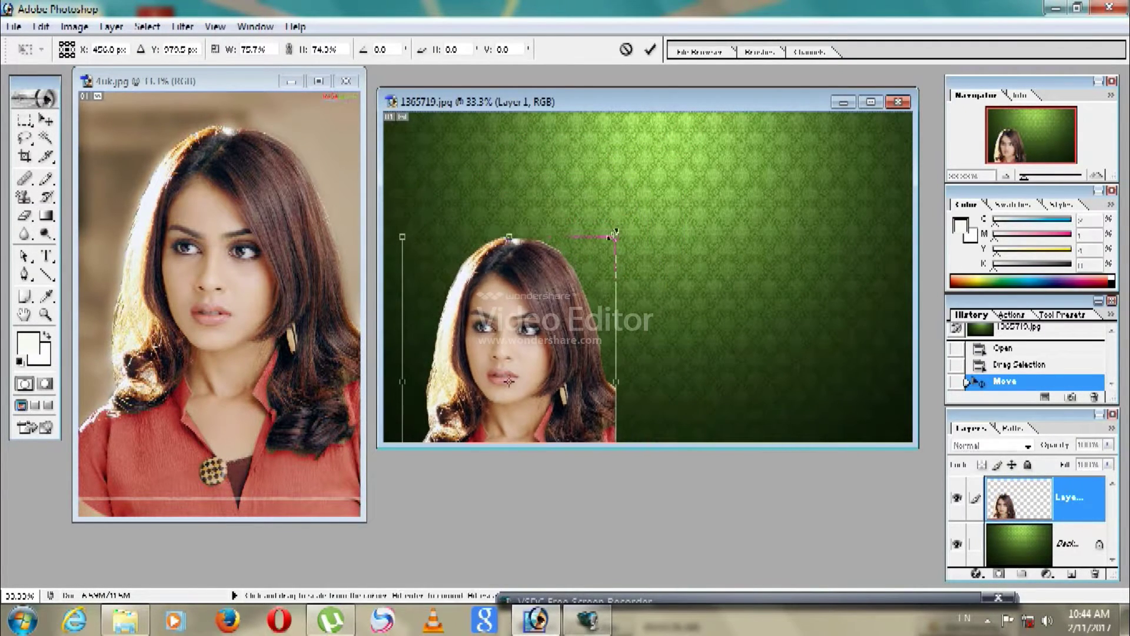
left_click_drag(533, 321, 538, 213)
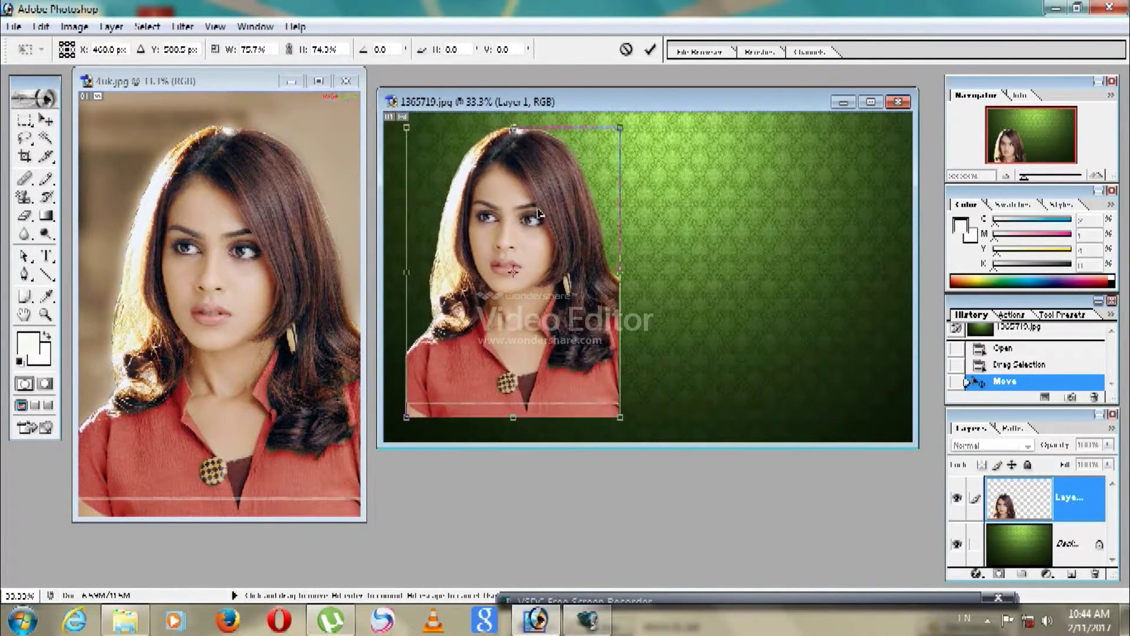
mouse_move(539, 213)
left_mouse_down()
mouse_move(608, 225)
mouse_move(538, 220)
left_mouse_up()
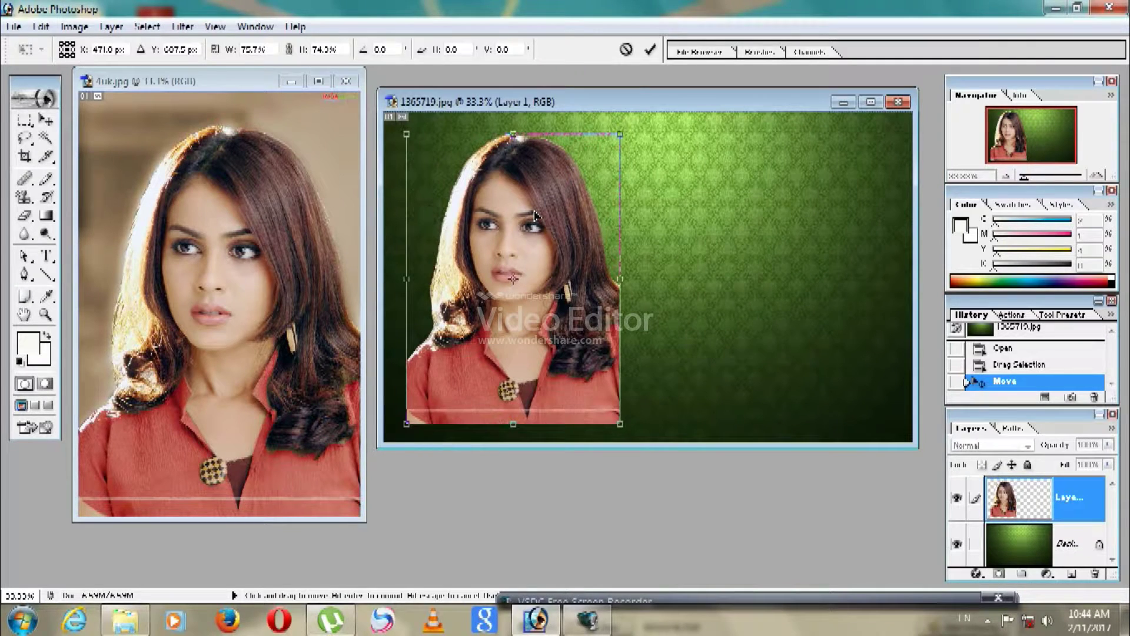
key("Return")
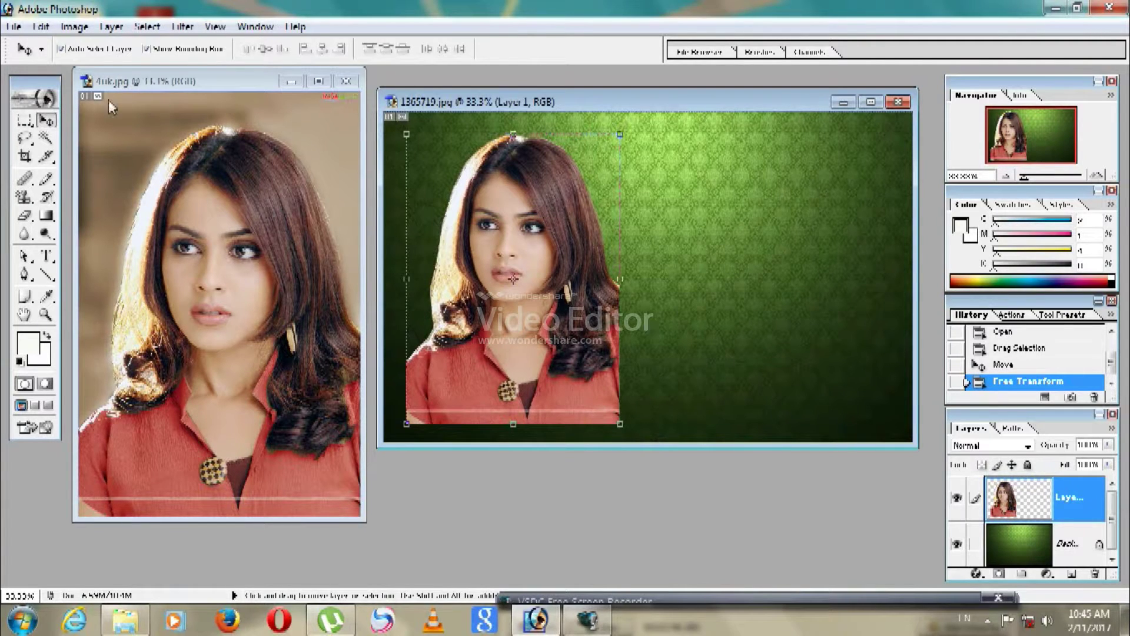
Step: Turn off Show Bounding Box, adjust the portrait's position, and Alt-drag a second copy to the right
left_click(146, 50)
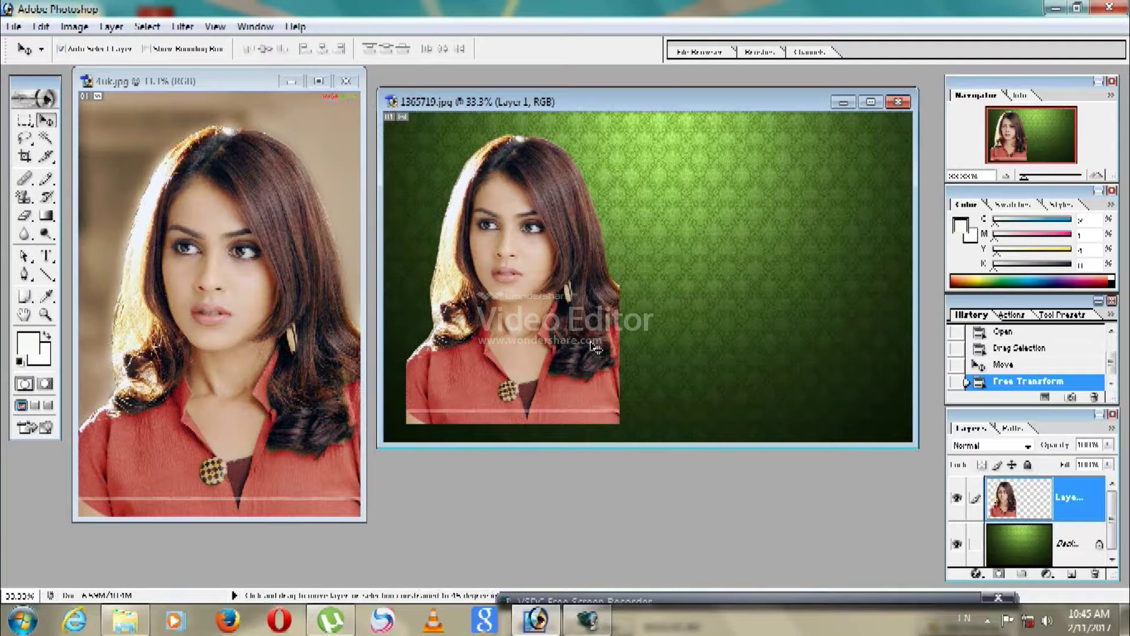
left_click_drag(595, 348, 646, 345)
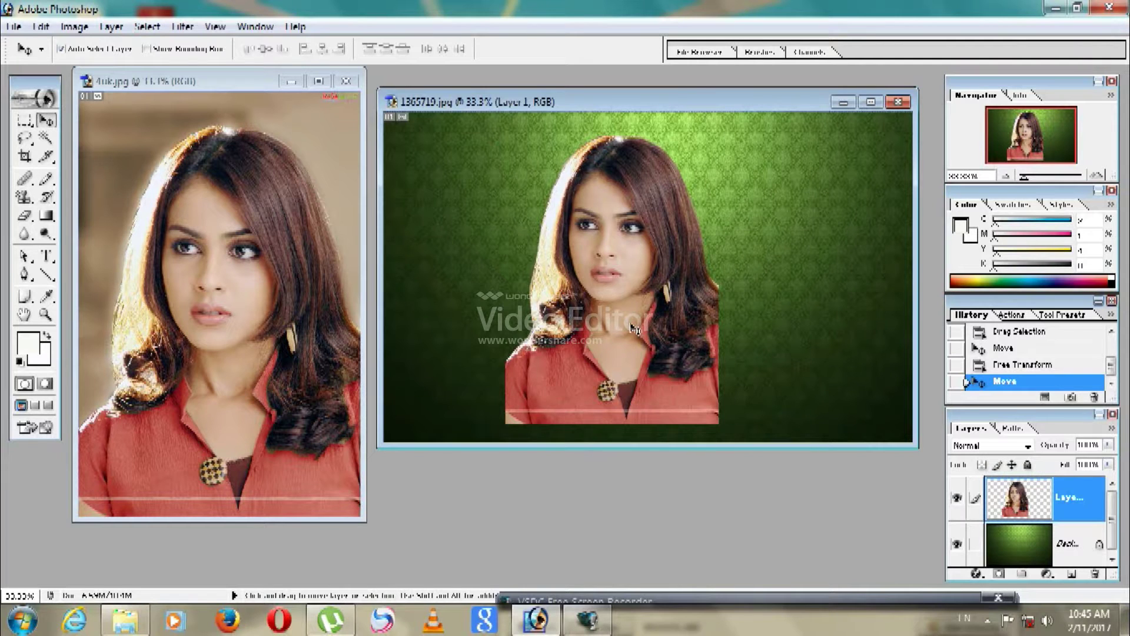
mouse_move(633, 326)
left_mouse_down()
mouse_move(520, 321)
mouse_move(548, 313)
left_mouse_up()
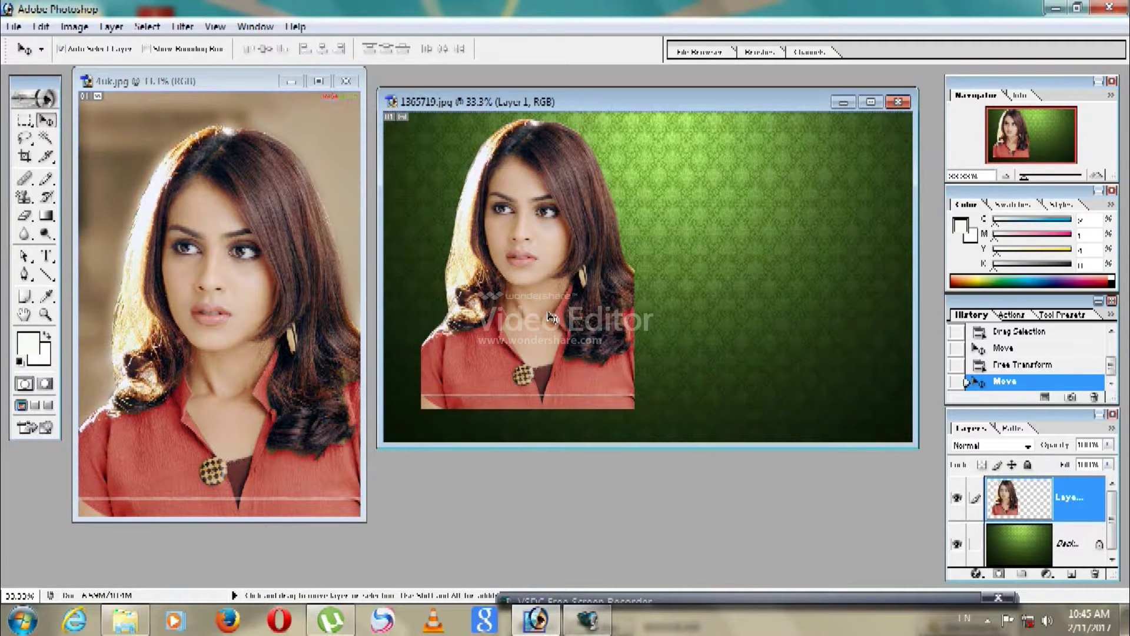
mouse_move(549, 317)
left_mouse_down()
mouse_move(715, 313)
mouse_move(672, 319)
left_mouse_up()
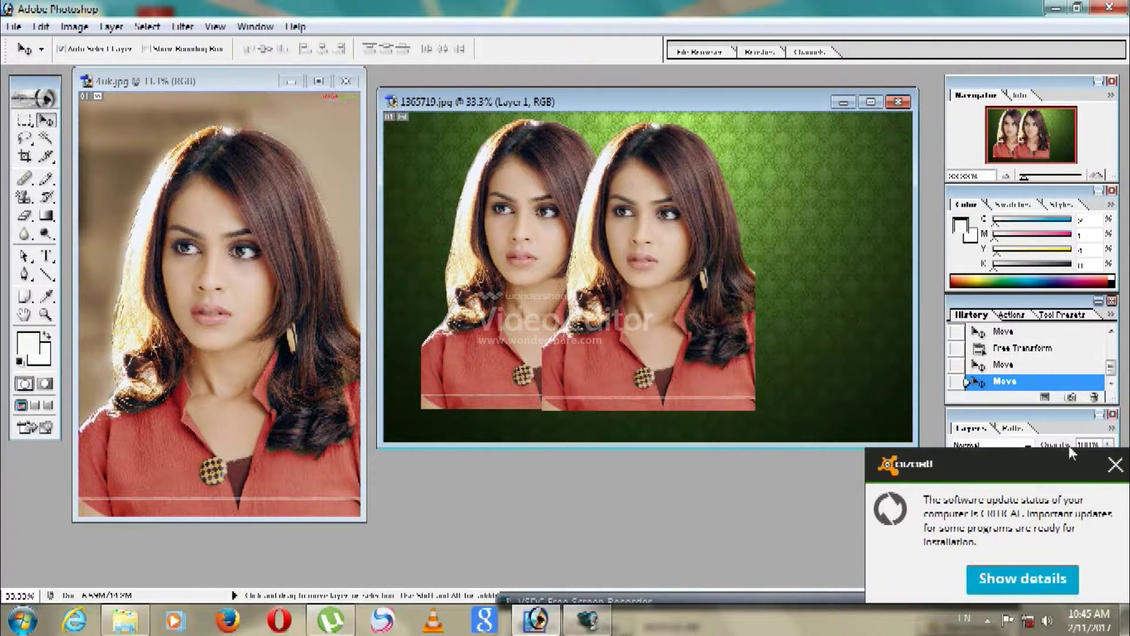
Step: Dismiss the Avast popup and select Layer 1 in the Layers palette
left_click(1113, 464)
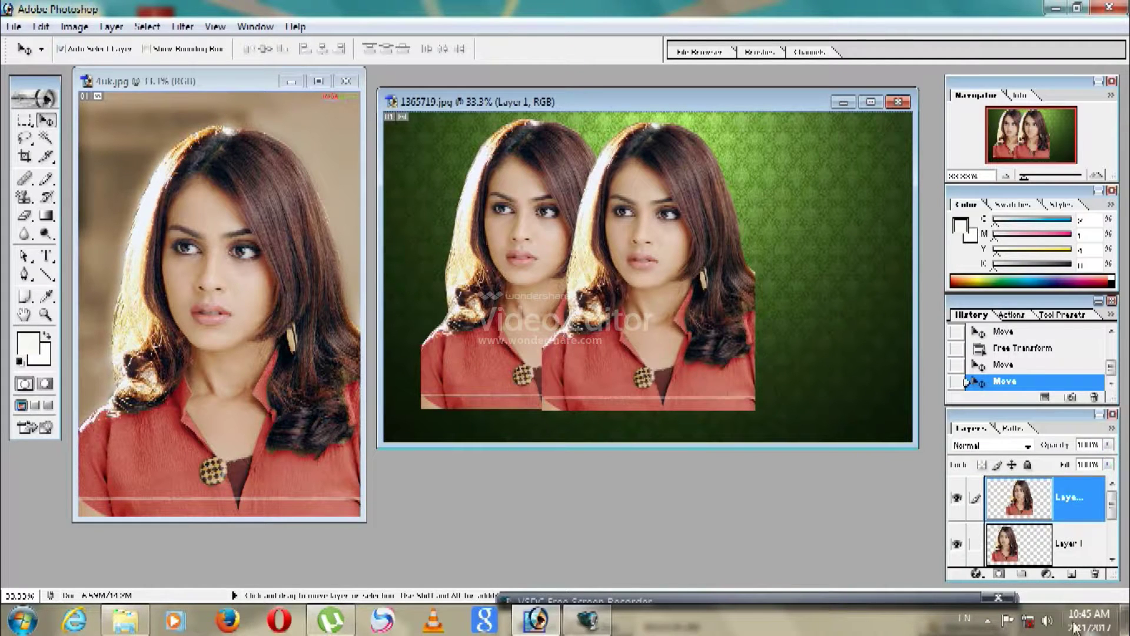
left_click(1064, 554)
Step: Add a Hue/Saturation adjustment layer with Saturation at -100 to desaturate the left portrait
left_click(1046, 575)
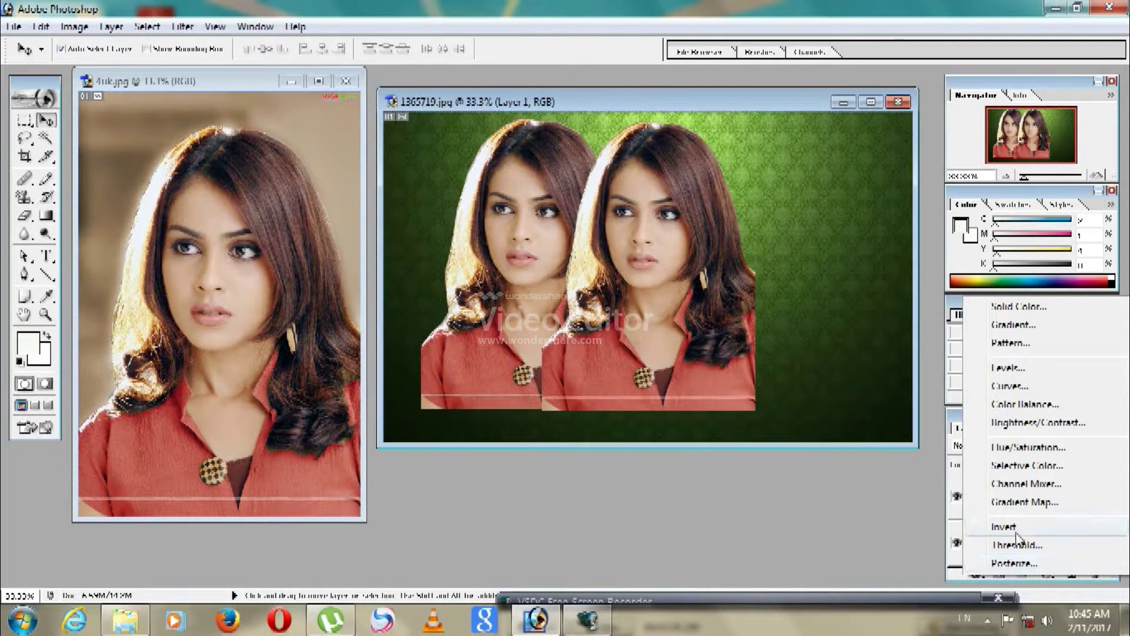
left_click(995, 448)
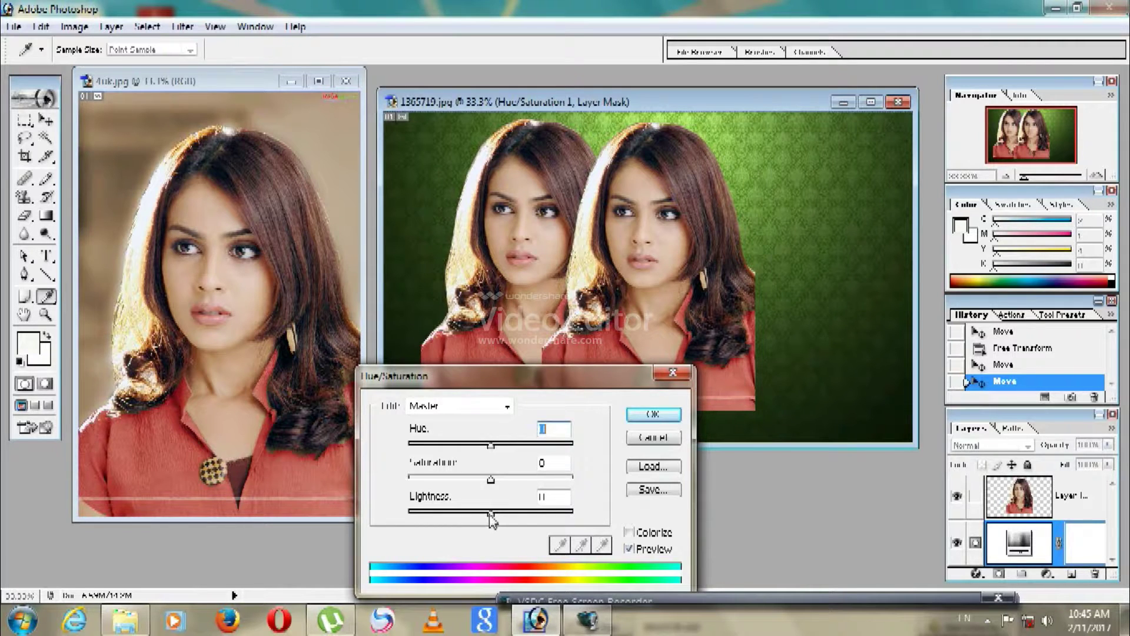
mouse_move(491, 511)
left_mouse_down()
mouse_move(476, 511)
mouse_move(487, 513)
left_mouse_up()
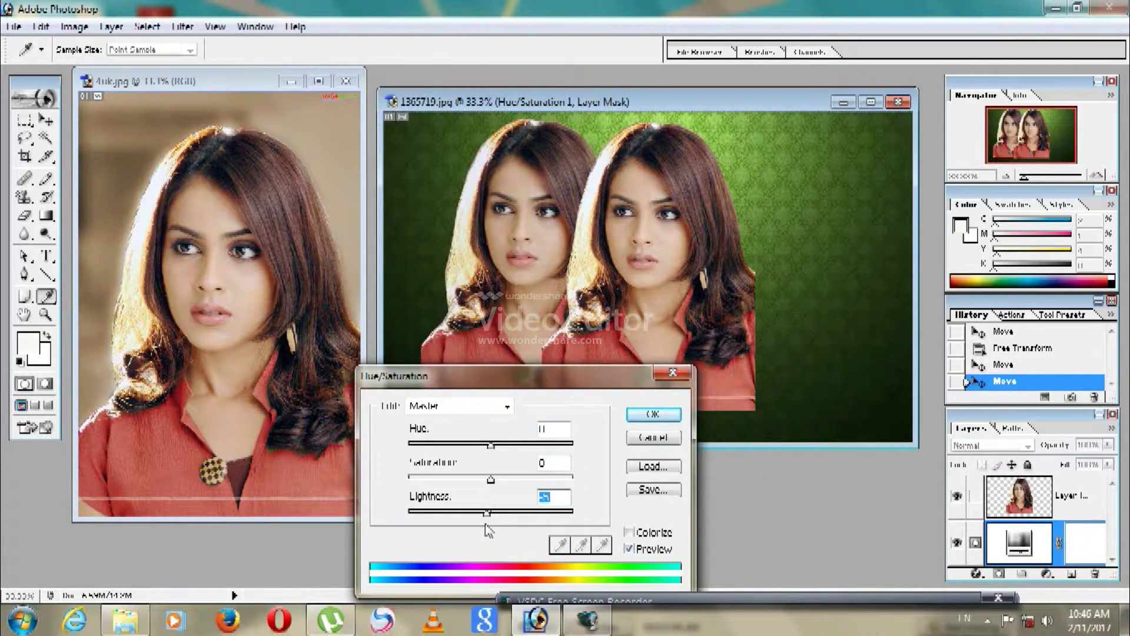
left_click_drag(488, 514, 490, 514)
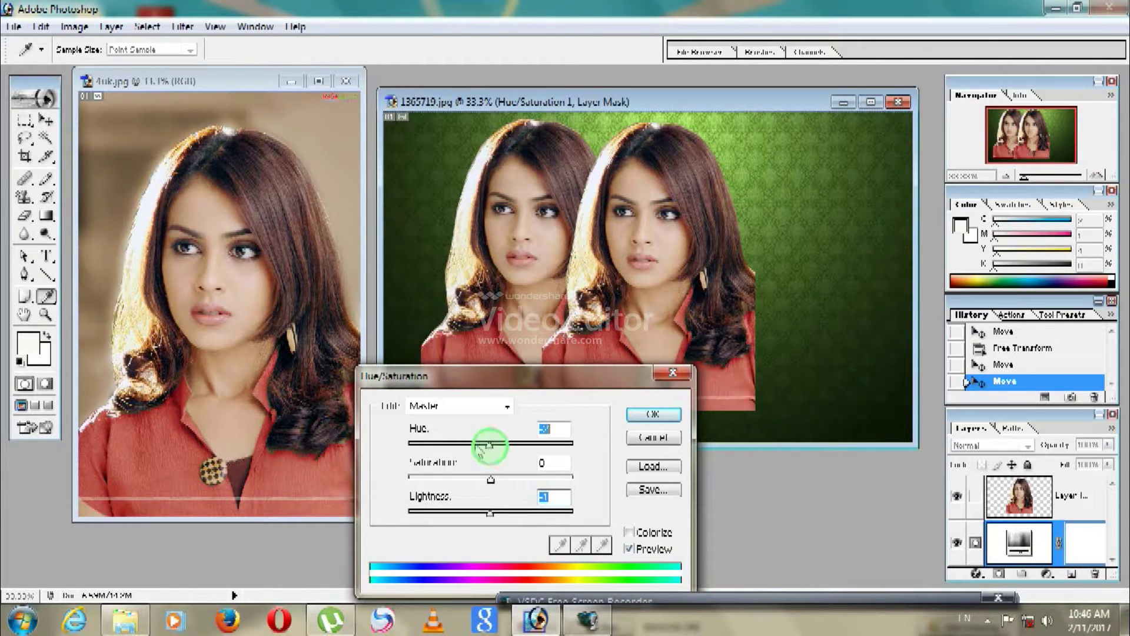
mouse_move(491, 447)
left_mouse_down()
mouse_move(415, 444)
mouse_move(492, 445)
left_mouse_up()
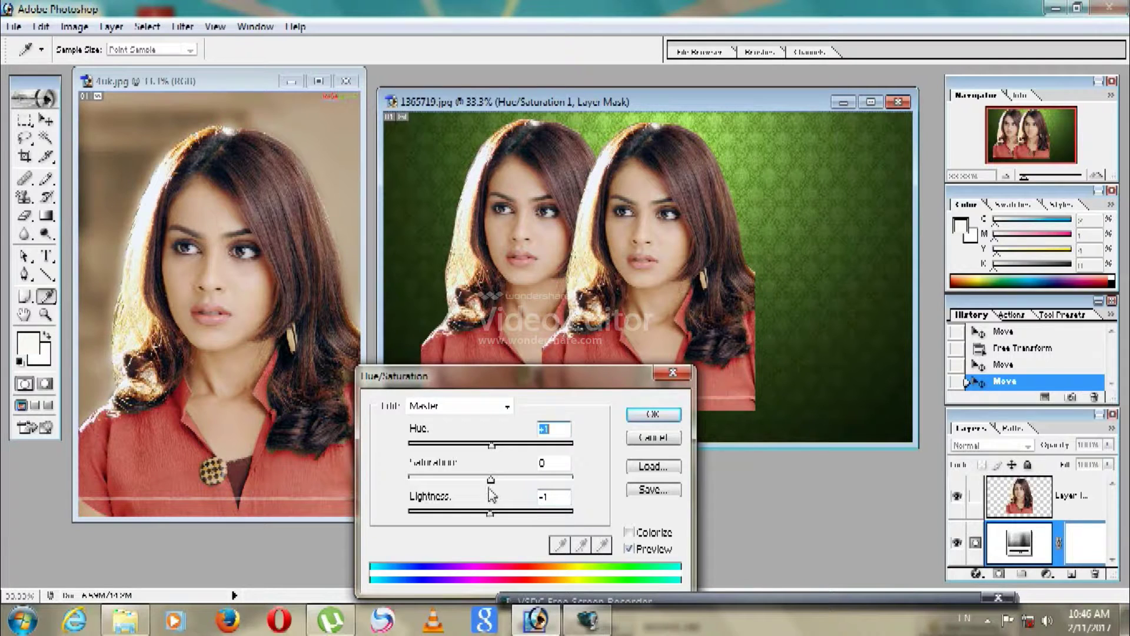
left_click_drag(491, 482, 363, 484)
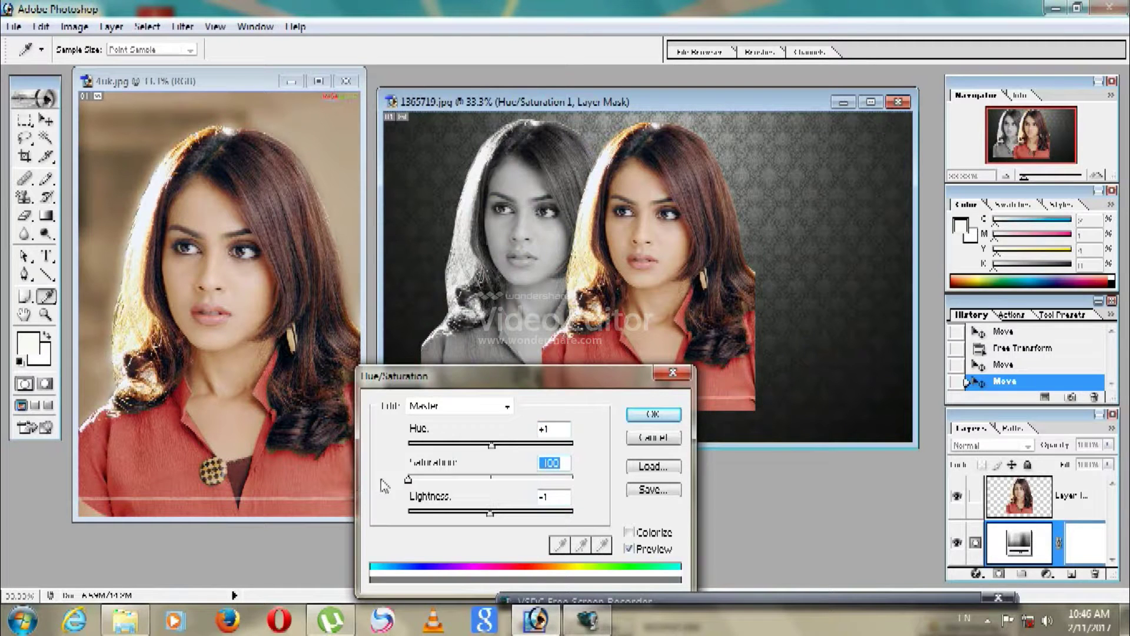
left_click(646, 417)
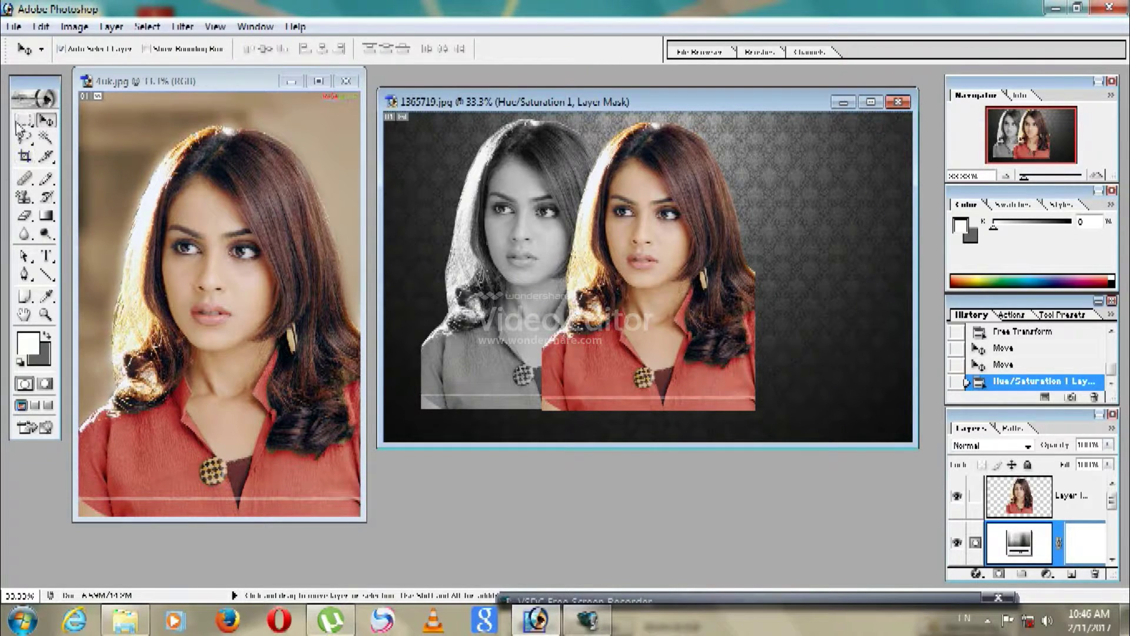
Step: Save a JPEG copy named '1365719 copy.jpg' in Images, accepting Maximum quality JPEG options
left_click(13, 26)
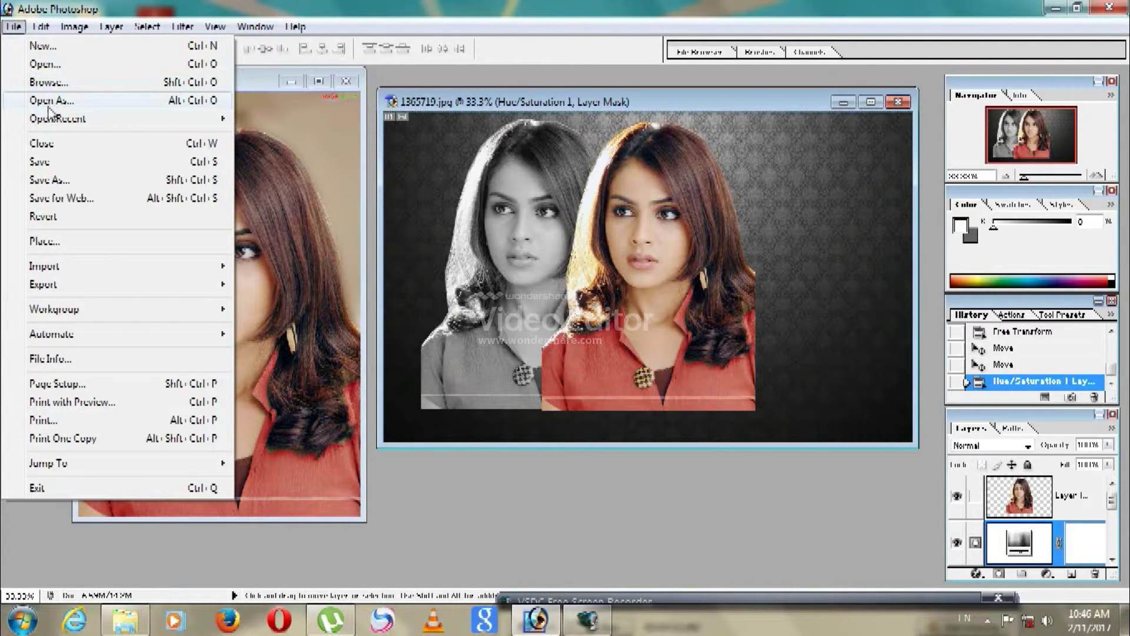
left_click(37, 183)
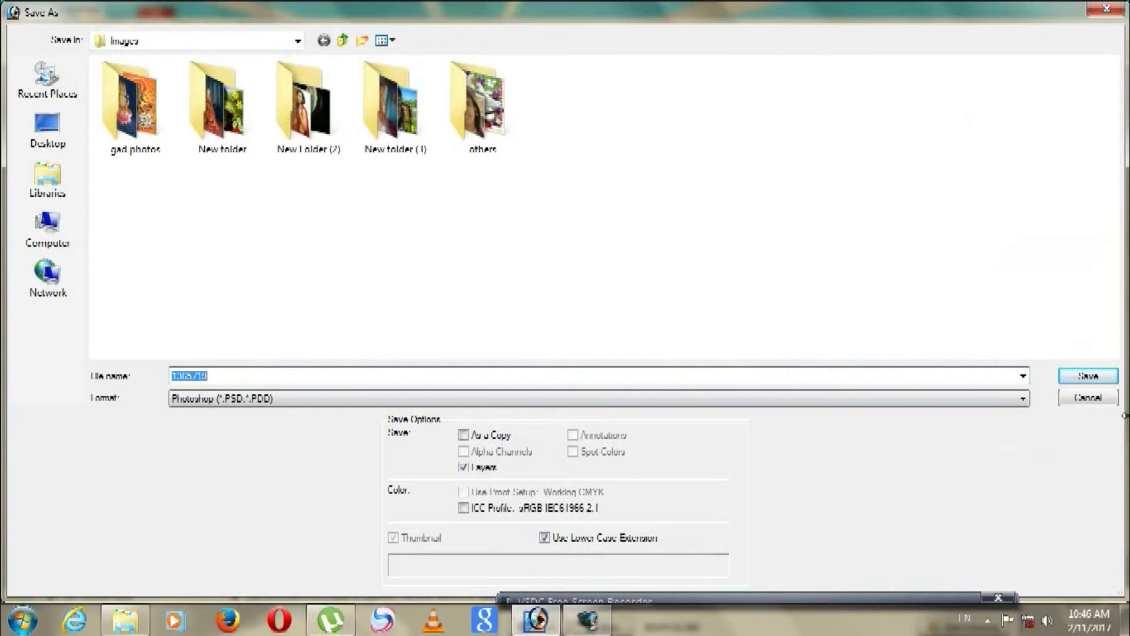
left_click(1024, 403)
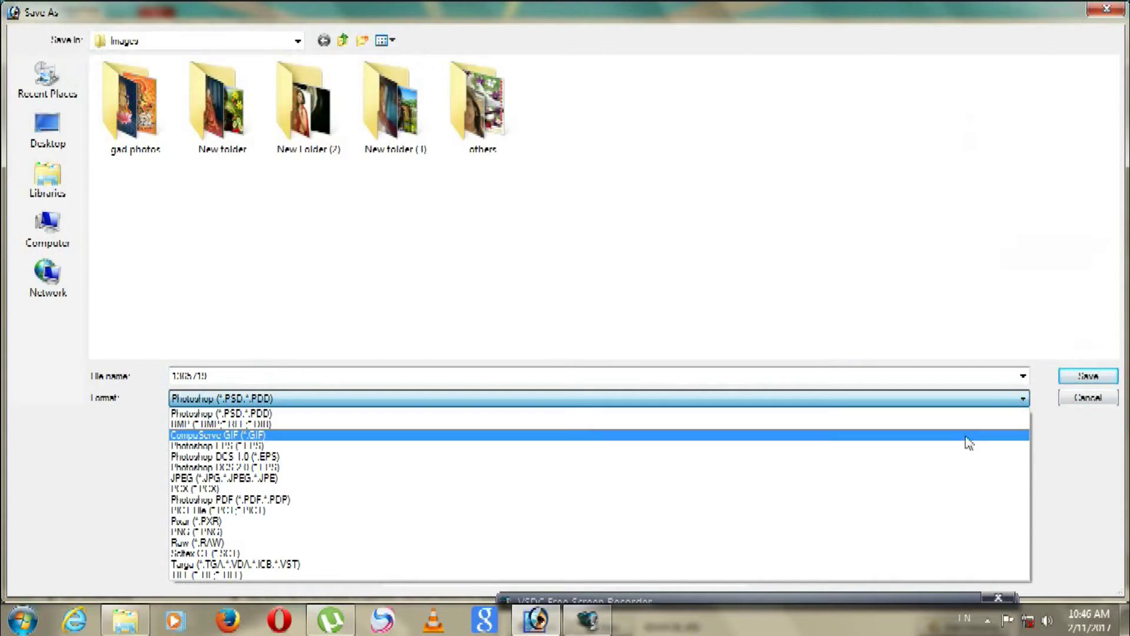
left_click(942, 478)
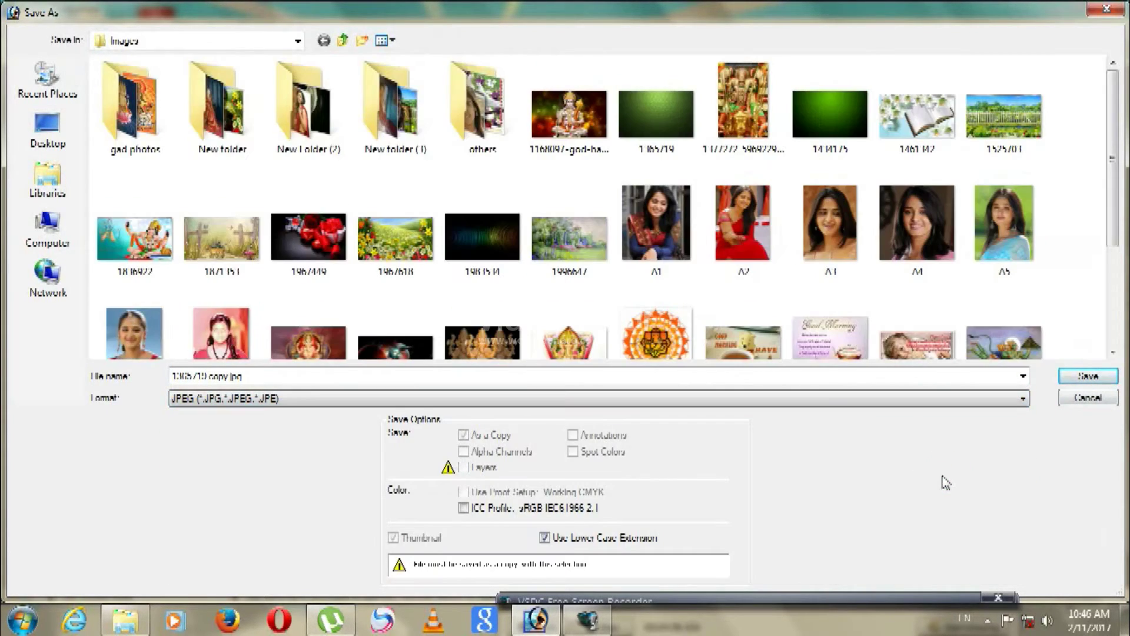
left_click(264, 376)
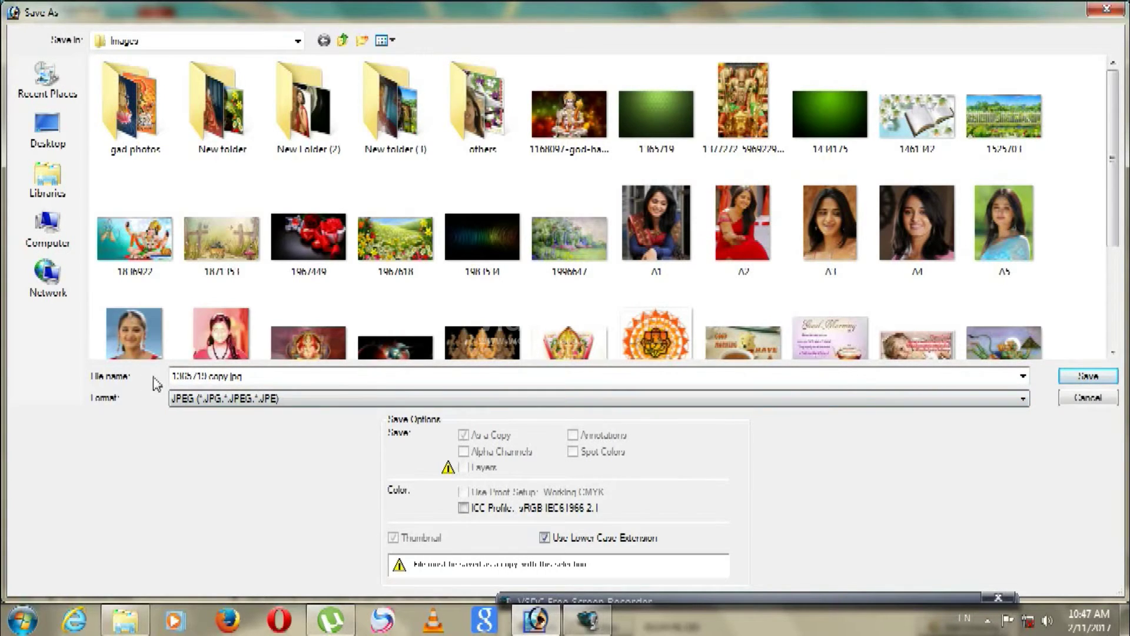
left_click(1087, 376)
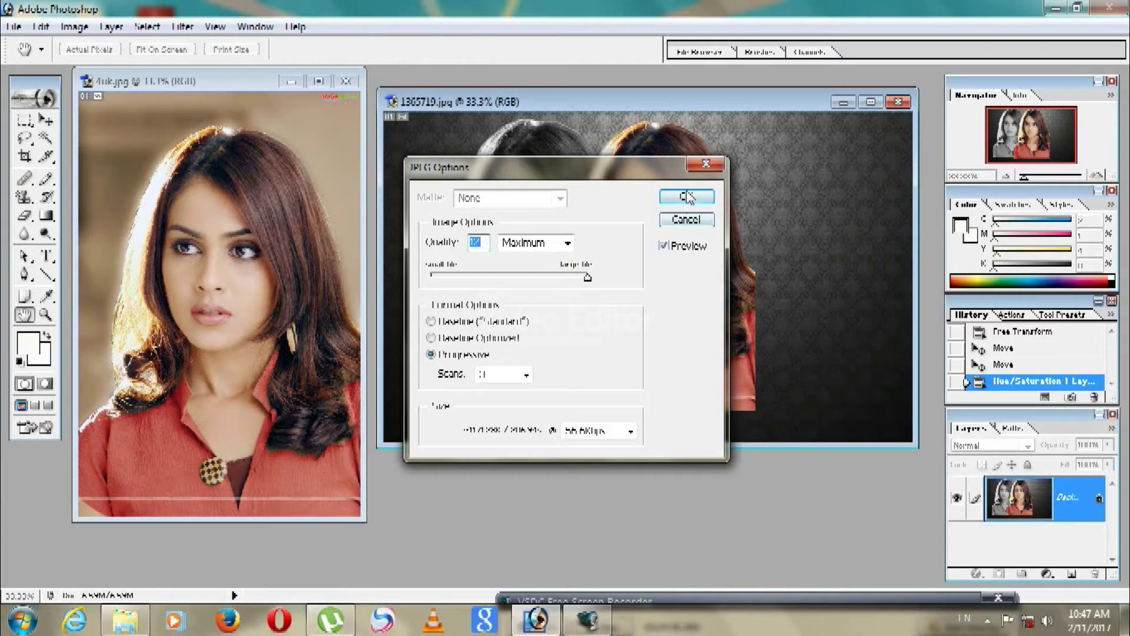
left_click(686, 197)
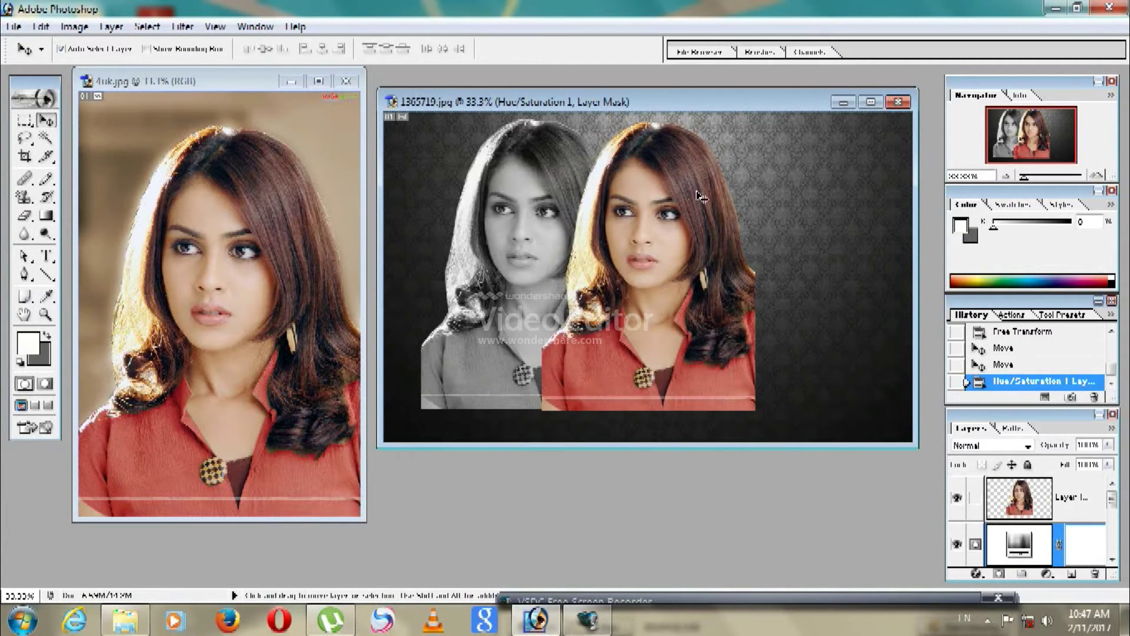
left_click(717, 601)
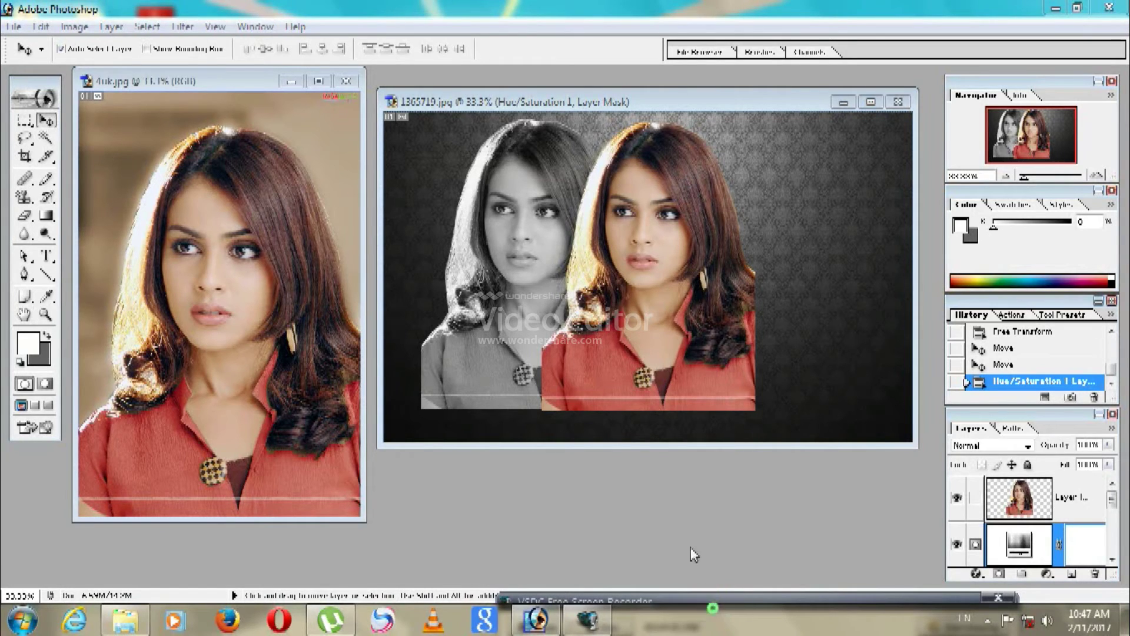
left_click(746, 606)
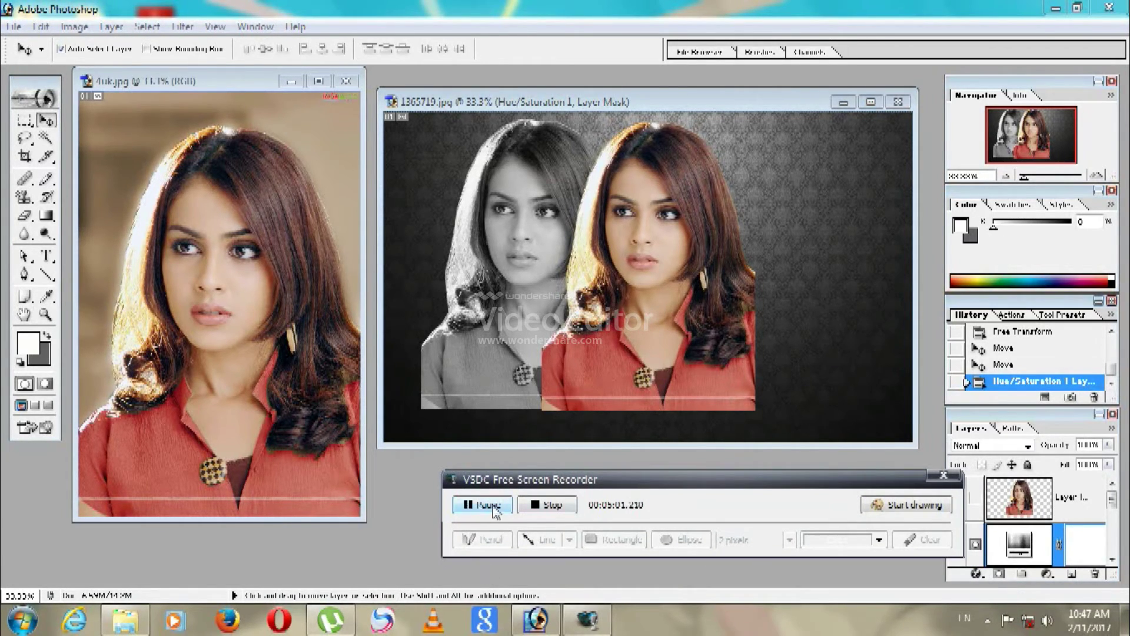
left_click(548, 506)
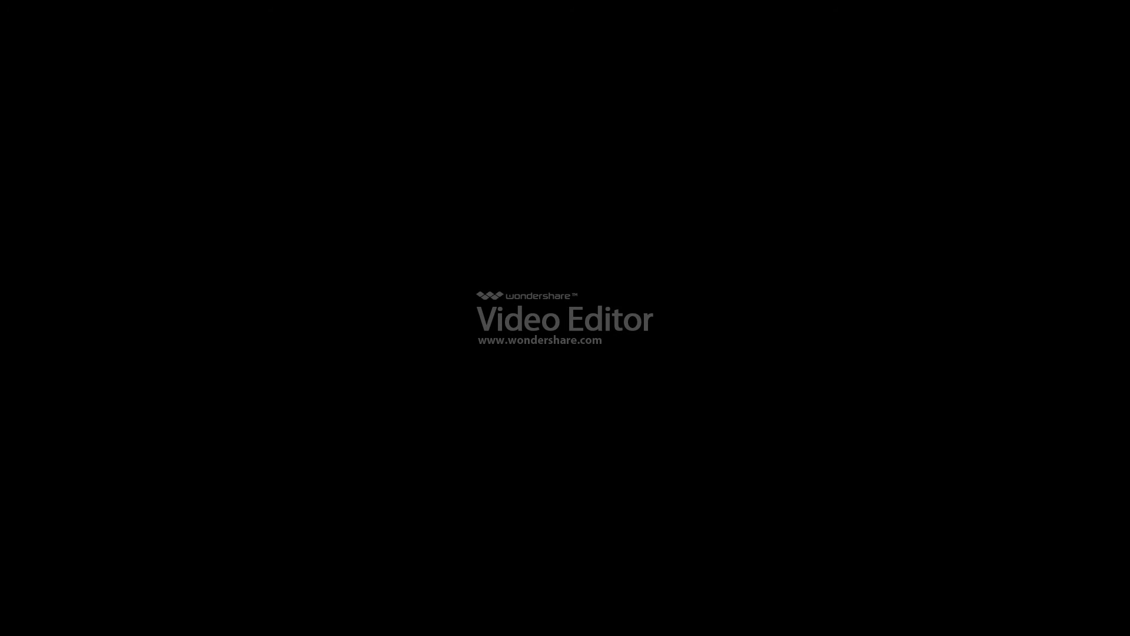